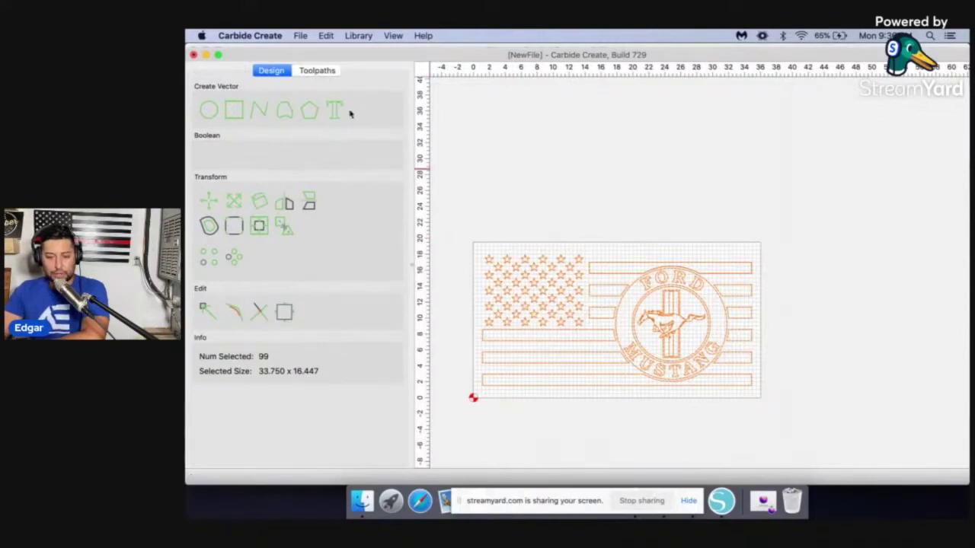
Review the stock width and height in the job setup with the design deselected, leaving the settings as they are
{"action": "left_click", "coordinate": [452, 166]}
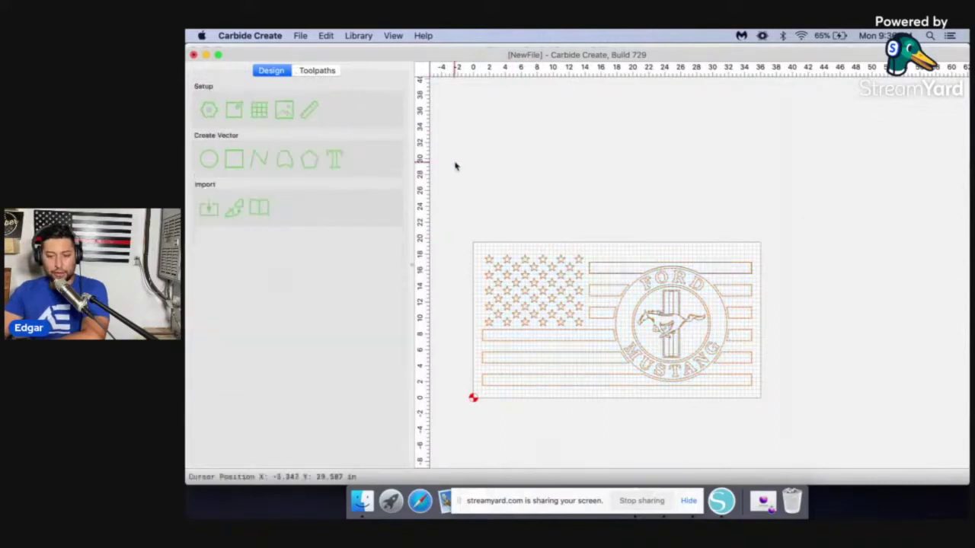
{"action": "left_click", "coordinate": [209, 110]}
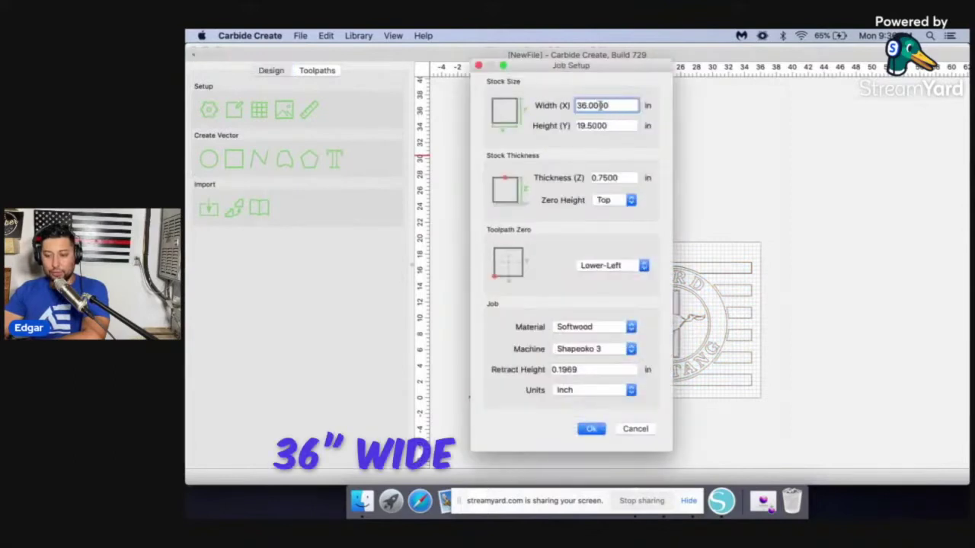
{"action": "left_click", "coordinate": [591, 429]}
{"action": "scroll", "coordinate": [589, 429], "scroll_direction": "up", "scroll_amount": 3}
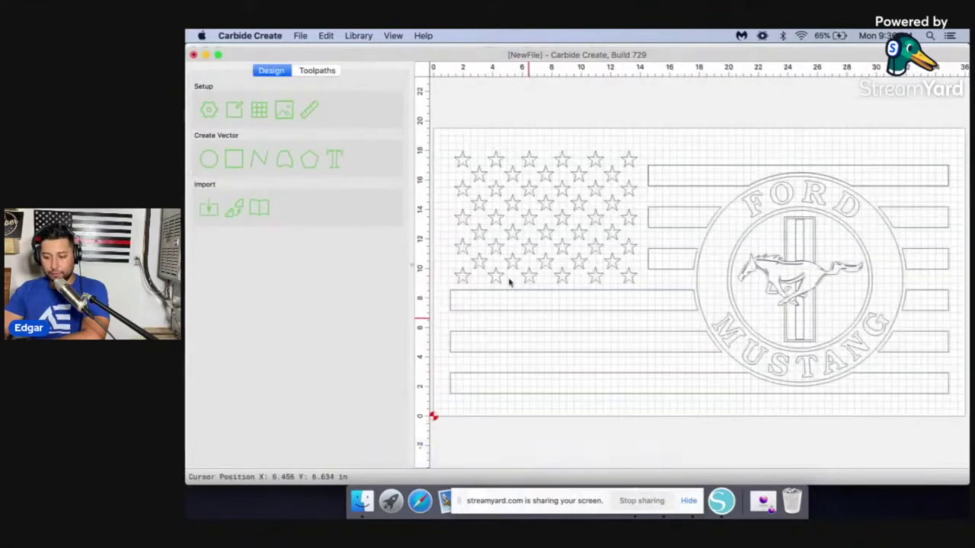
{"action": "scroll", "coordinate": [510, 279], "scroll_direction": "down", "scroll_amount": 2}
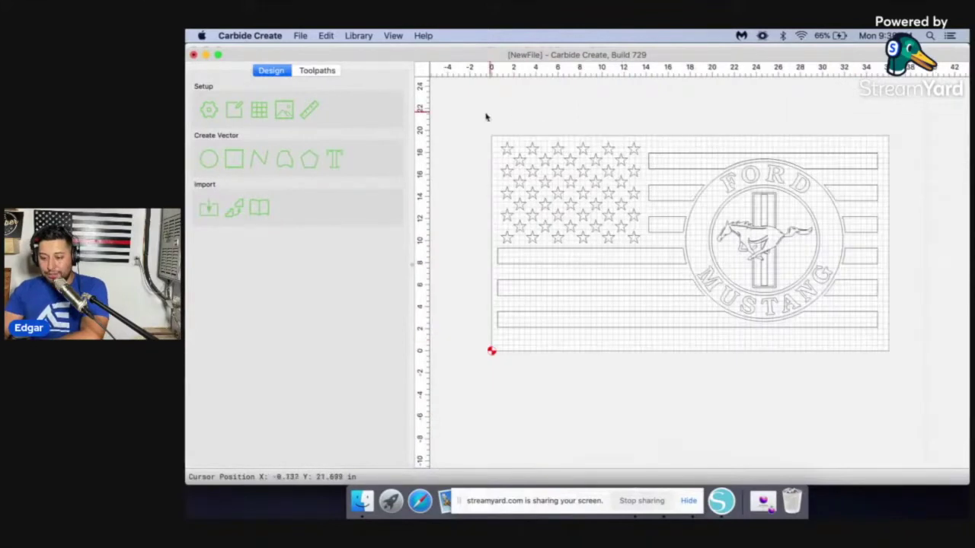
Copy the whole Mustang flag design and place a duplicate outside the stock, up and to its left
{"action": "left_click_drag", "start_coordinate": [485, 115], "coordinate": [910, 357]}
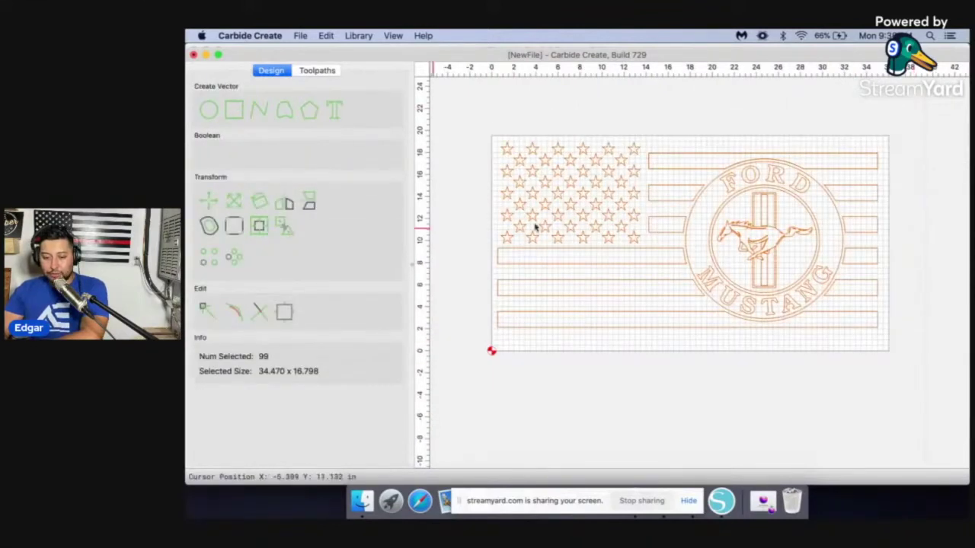
{"action": "scroll", "coordinate": [583, 238], "scroll_direction": "down", "scroll_amount": 1}
{"action": "scroll", "coordinate": [583, 239], "scroll_direction": "down", "scroll_amount": 2}
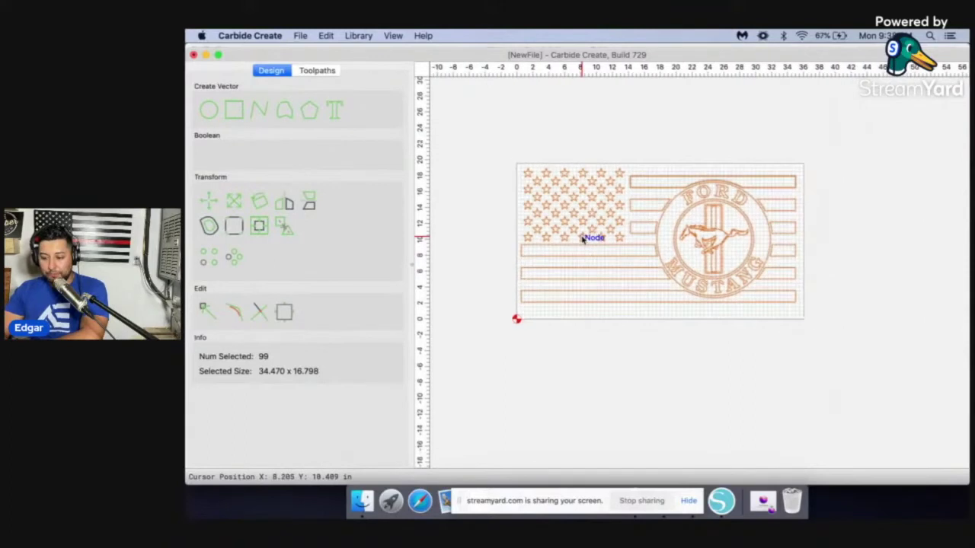
{"action": "scroll", "coordinate": [583, 239], "scroll_direction": "down", "scroll_amount": 1}
{"action": "scroll", "coordinate": [582, 239], "scroll_direction": "down", "scroll_amount": 1}
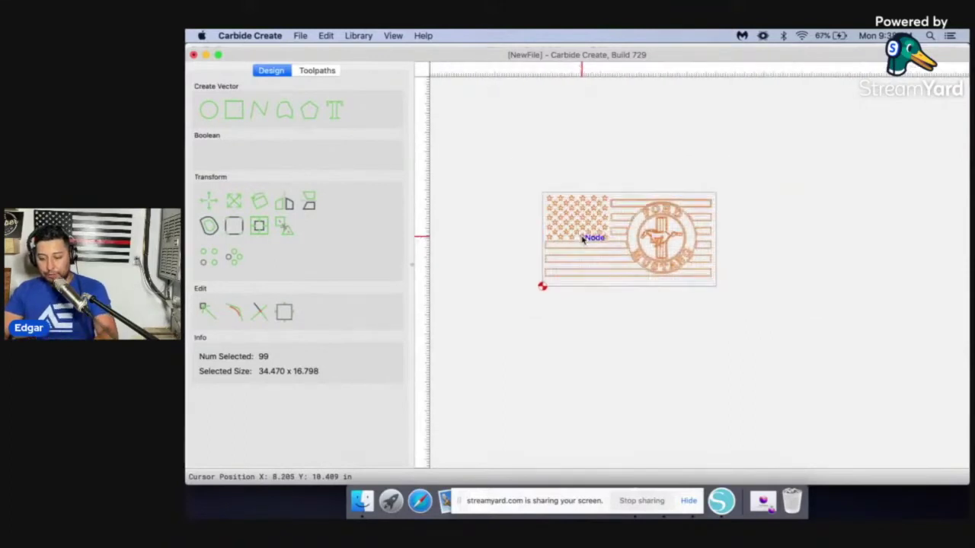
{"action": "scroll", "coordinate": [789, 226], "scroll_direction": "down", "scroll_amount": 2}
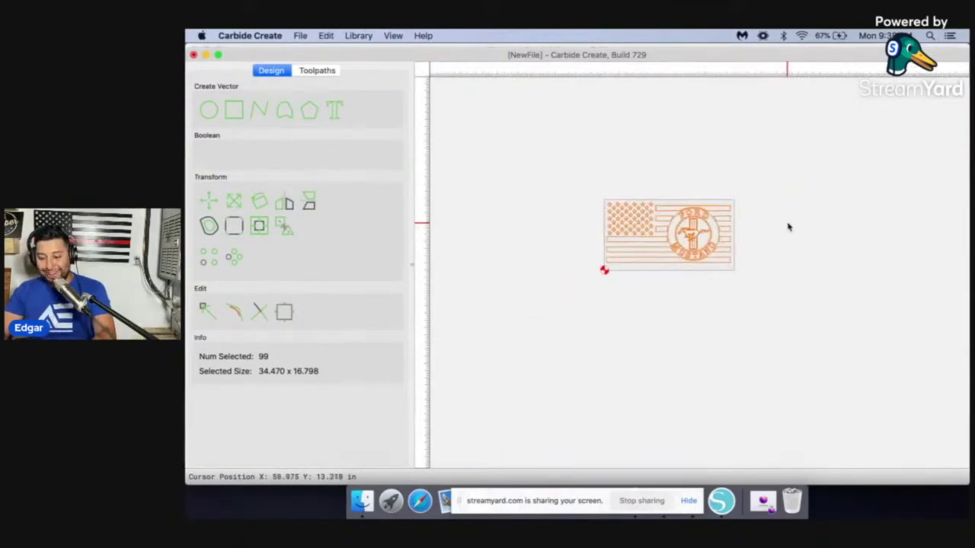
{"action": "key", "text": "super+c"}
{"action": "key", "text": "super+v"}
{"action": "left_click_drag", "start_coordinate": [749, 219], "coordinate": [499, 155]}
Paste two more copies of the flag design and stack them in a column beneath the first duplicate
{"action": "key", "text": "super+v"}
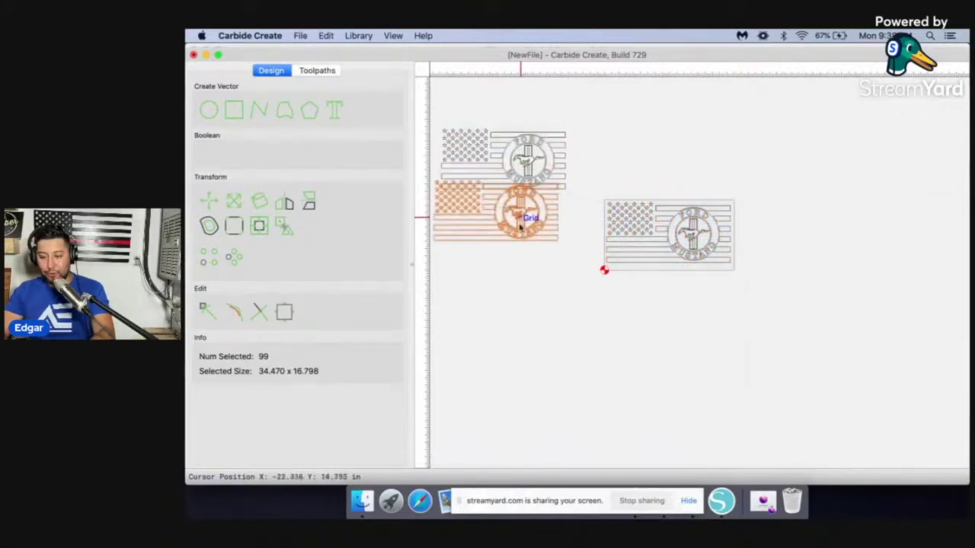
{"action": "left_click_drag", "start_coordinate": [521, 223], "coordinate": [528, 247]}
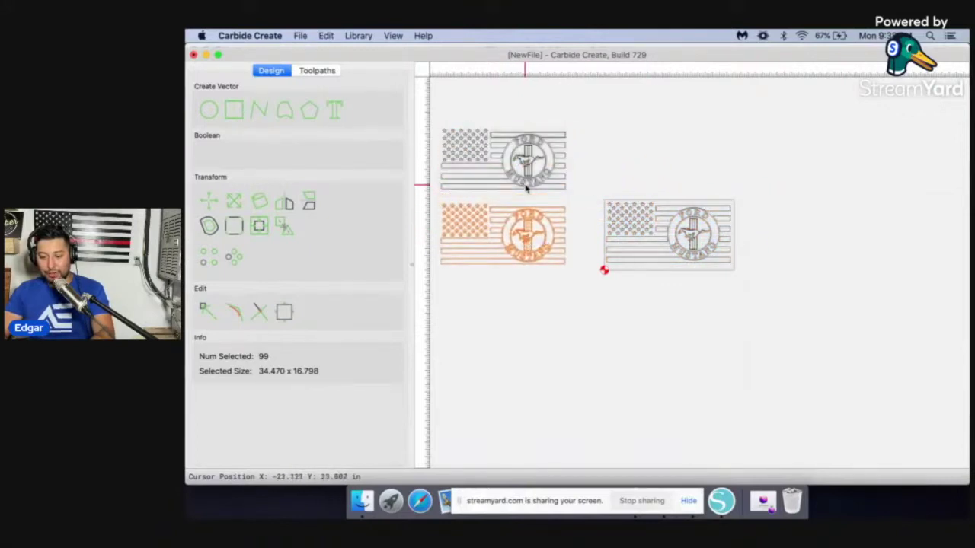
{"action": "key", "text": "super+v"}
{"action": "left_click_drag", "start_coordinate": [632, 237], "coordinate": [491, 305]}
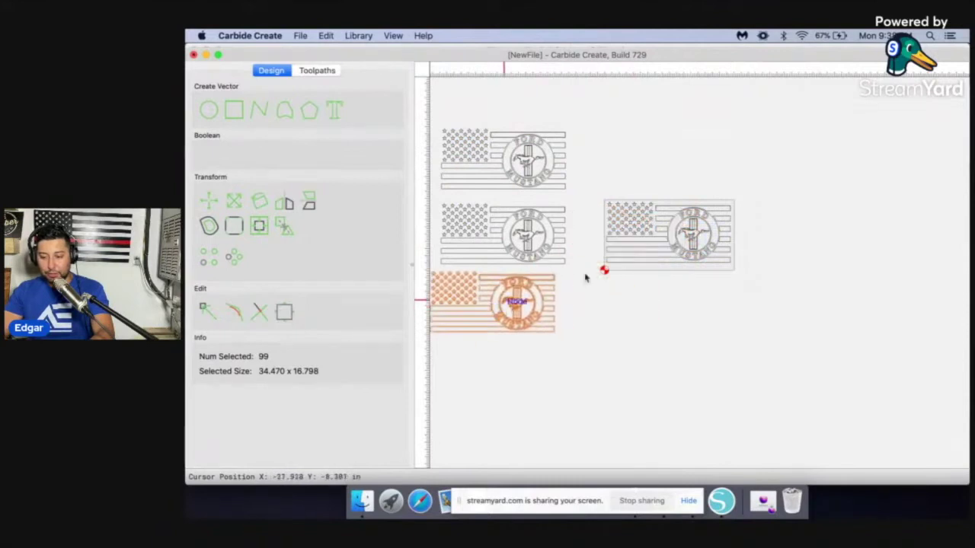
Draw a rectangle of about 14 × 8 in over the star field, starting at the stock's upper-left corner
{"action": "scroll", "coordinate": [585, 278], "scroll_direction": "up", "scroll_amount": 5}
{"action": "scroll", "coordinate": [680, 234], "scroll_direction": "down", "scroll_amount": 2}
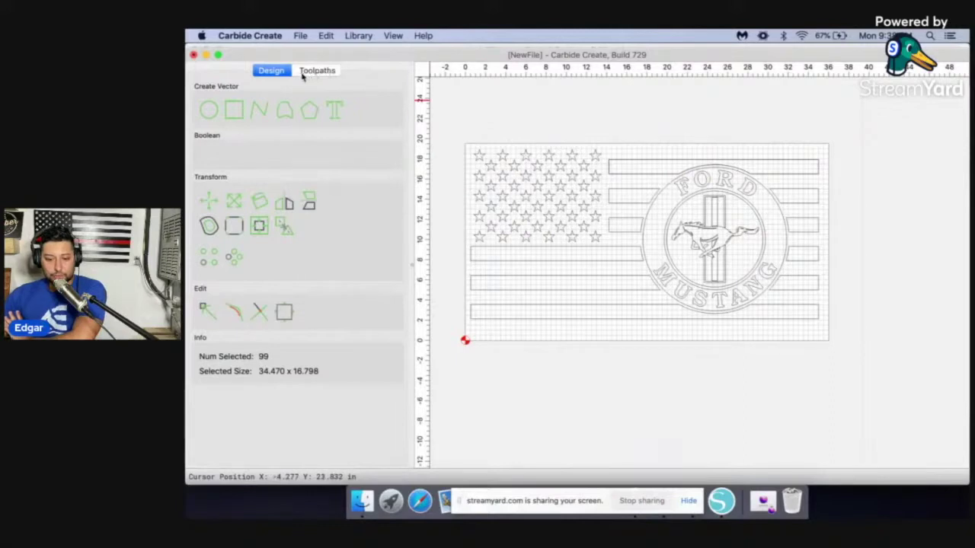
{"action": "left_click", "coordinate": [234, 107]}
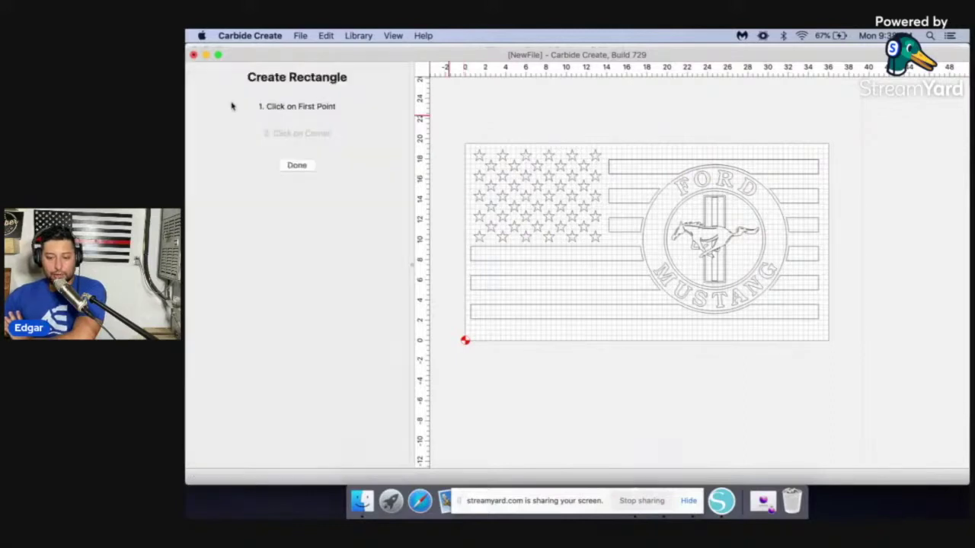
{"action": "left_click", "coordinate": [496, 104]}
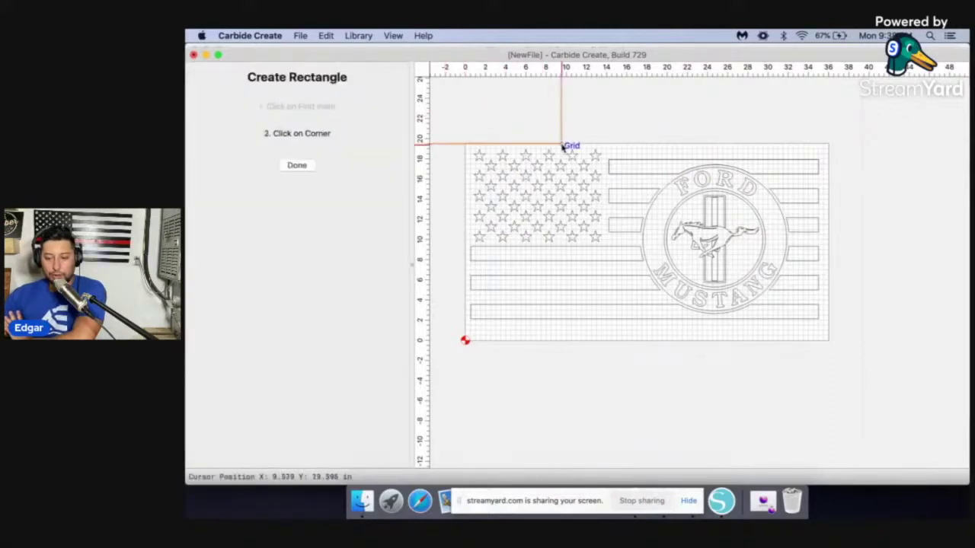
{"action": "left_click", "coordinate": [560, 147]}
{"action": "left_click_drag", "start_coordinate": [561, 124], "coordinate": [605, 204]}
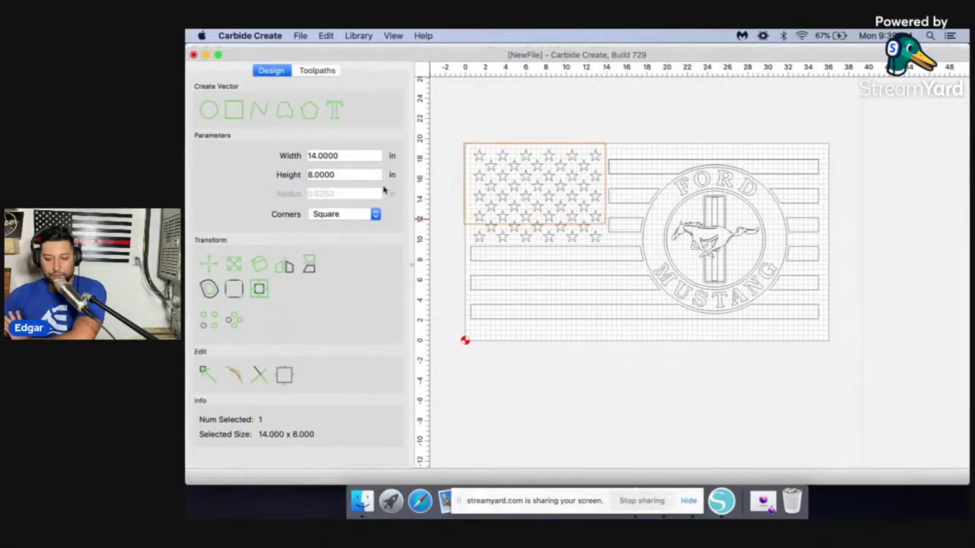
Set the rectangle's width to 18 in and its height to 19.5 in
{"action": "left_click", "coordinate": [324, 155]}
{"action": "type", "text": "18"}
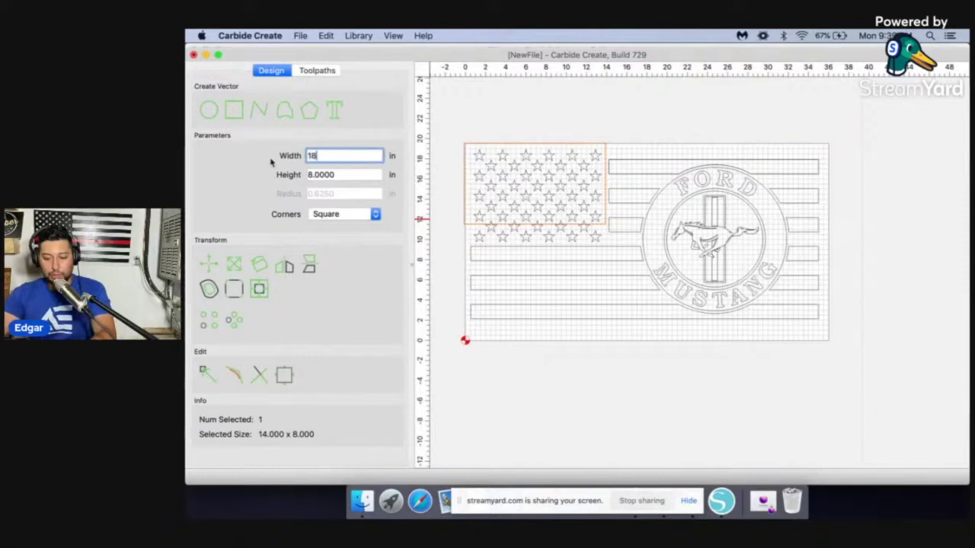
{"action": "key", "text": "Tab"}
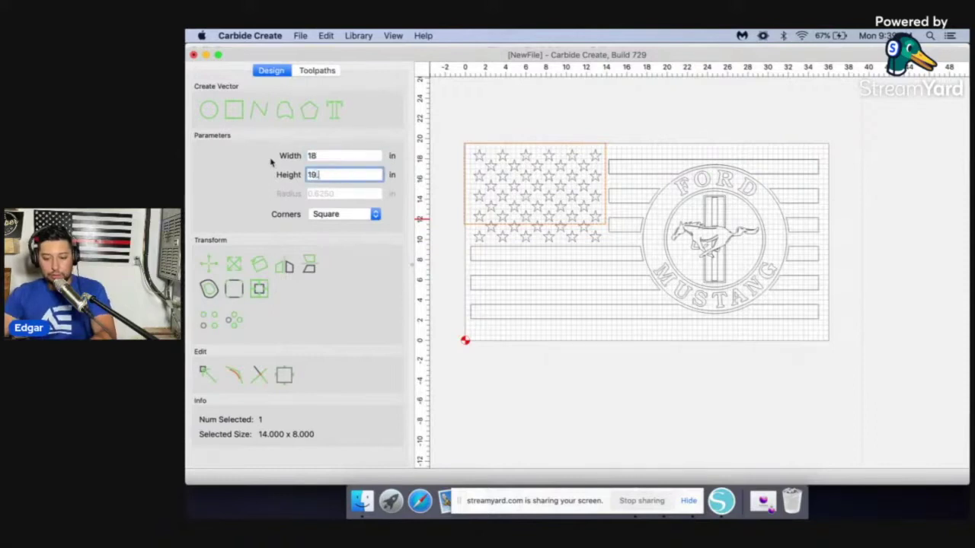
{"action": "type", "text": "19.5"}
{"action": "key", "text": "Return"}
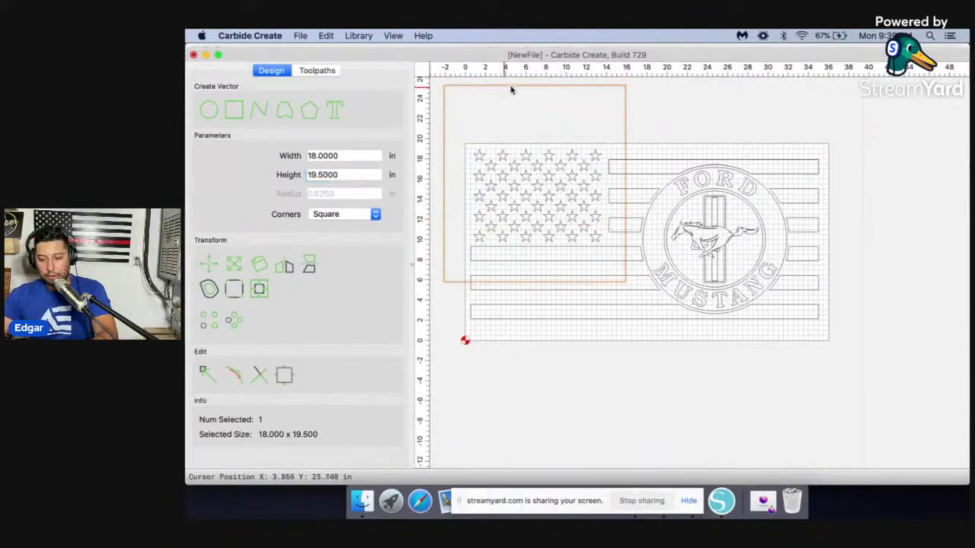
Duplicate the rectangle and align the two side by side so they cover the stock's left and right halves
{"action": "left_click_drag", "start_coordinate": [511, 91], "coordinate": [577, 98]}
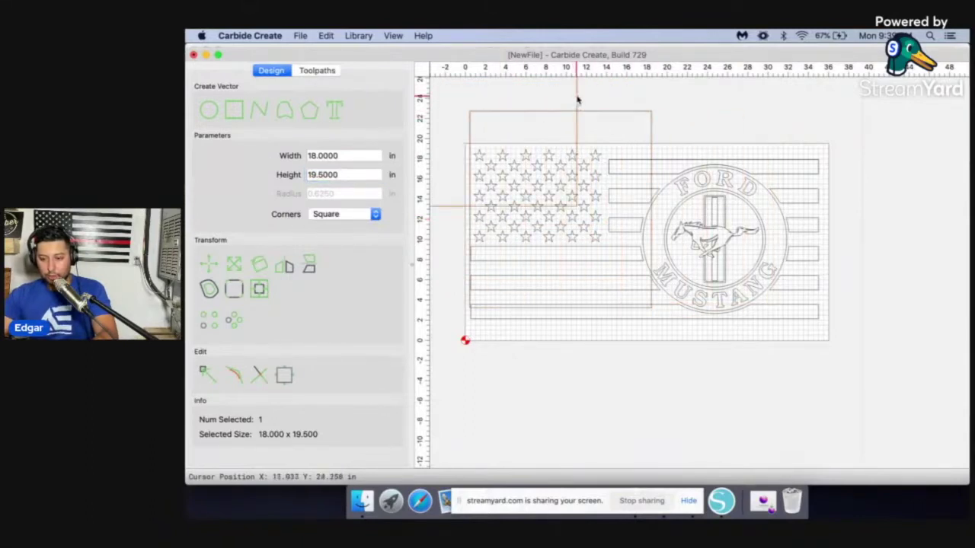
{"action": "left_click_drag", "start_coordinate": [651, 204], "coordinate": [817, 204]}
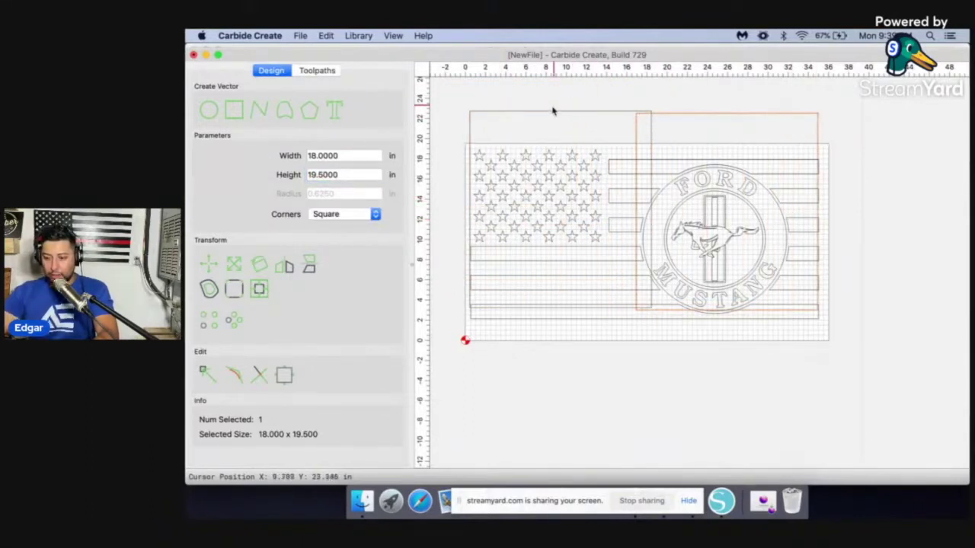
{"action": "left_click_drag", "start_coordinate": [551, 119], "coordinate": [527, 138]}
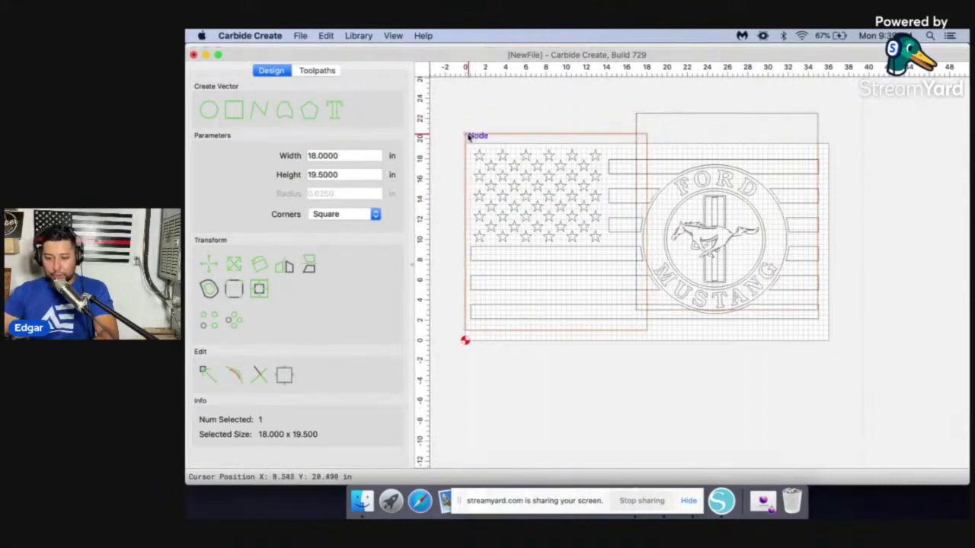
{"action": "left_click_drag", "start_coordinate": [468, 137], "coordinate": [468, 147]}
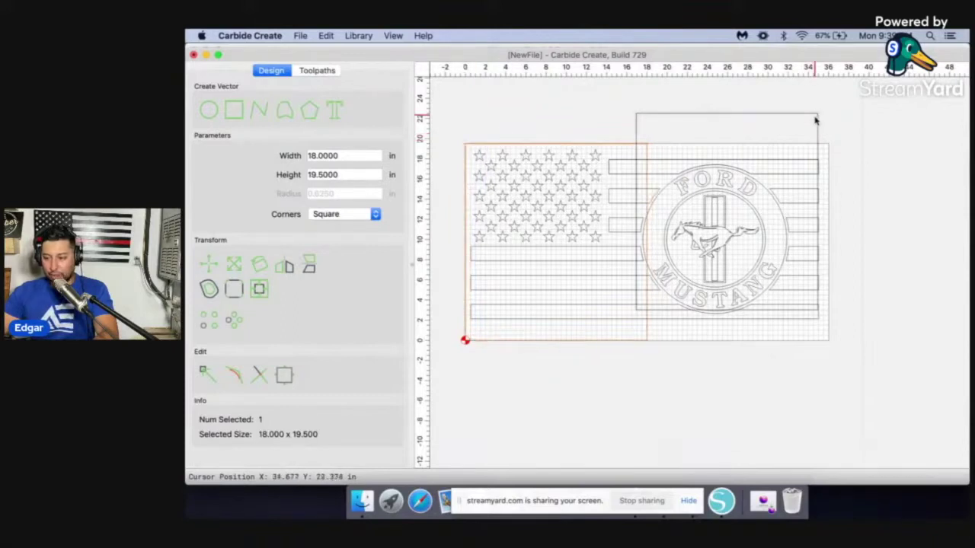
{"action": "left_click_drag", "start_coordinate": [817, 116], "coordinate": [828, 147]}
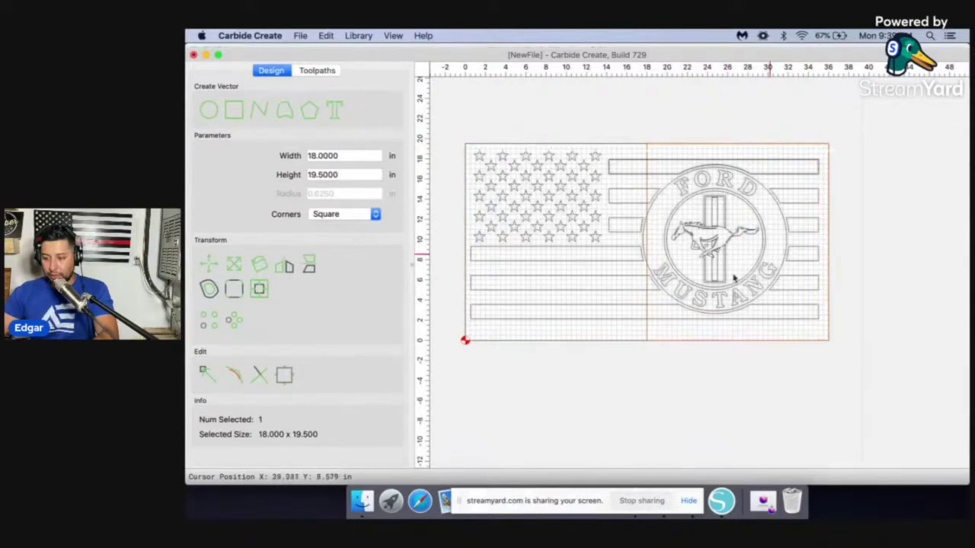
{"action": "left_click", "coordinate": [682, 110]}
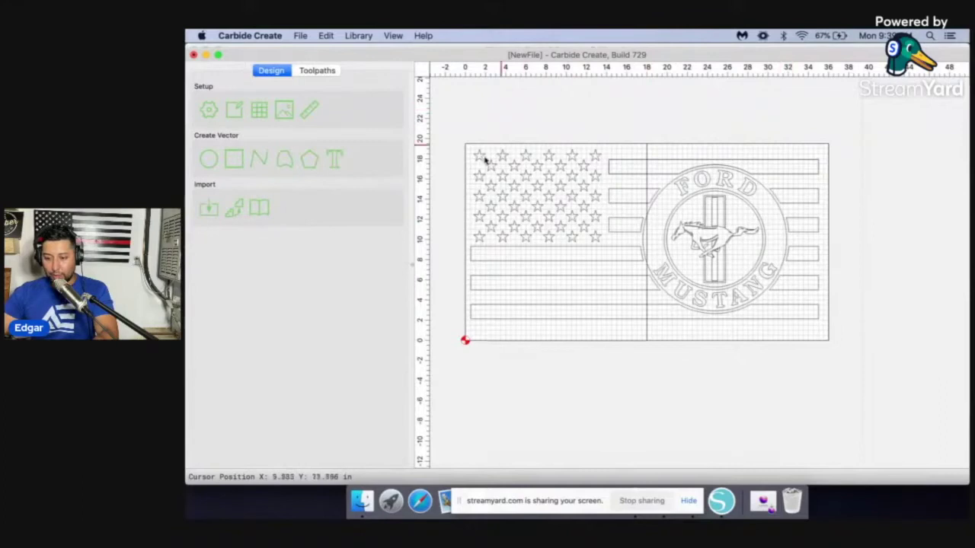
Move the left-half rectangle off the design to an empty area below the stock
{"action": "scroll", "coordinate": [454, 207], "scroll_direction": "up", "scroll_amount": 3}
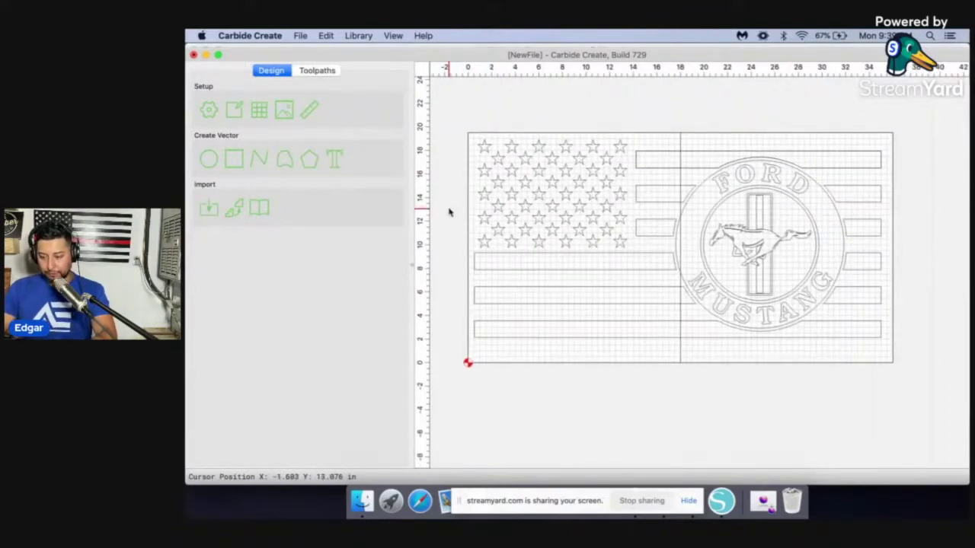
{"action": "scroll", "coordinate": [606, 268], "scroll_direction": "up", "scroll_amount": 2}
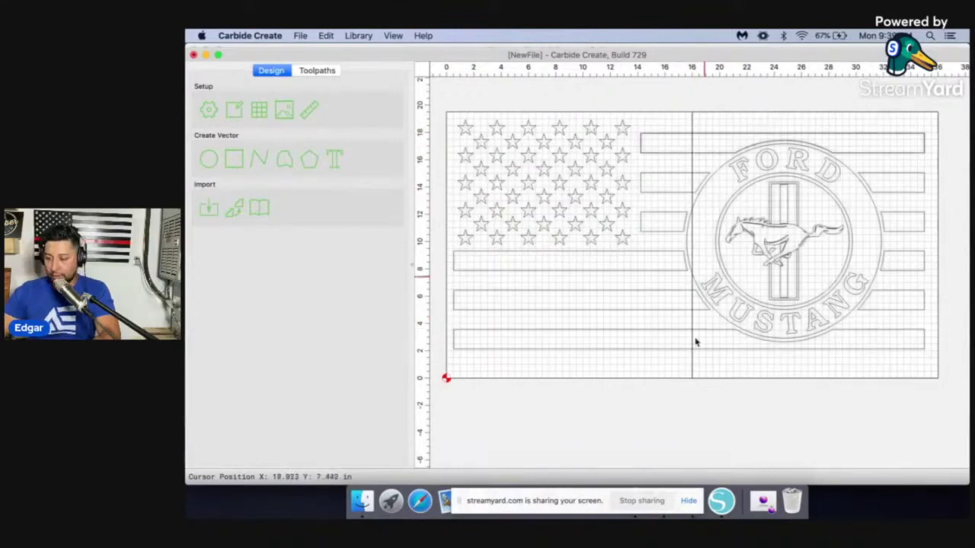
{"action": "left_click_drag", "start_coordinate": [696, 342], "coordinate": [620, 408]}
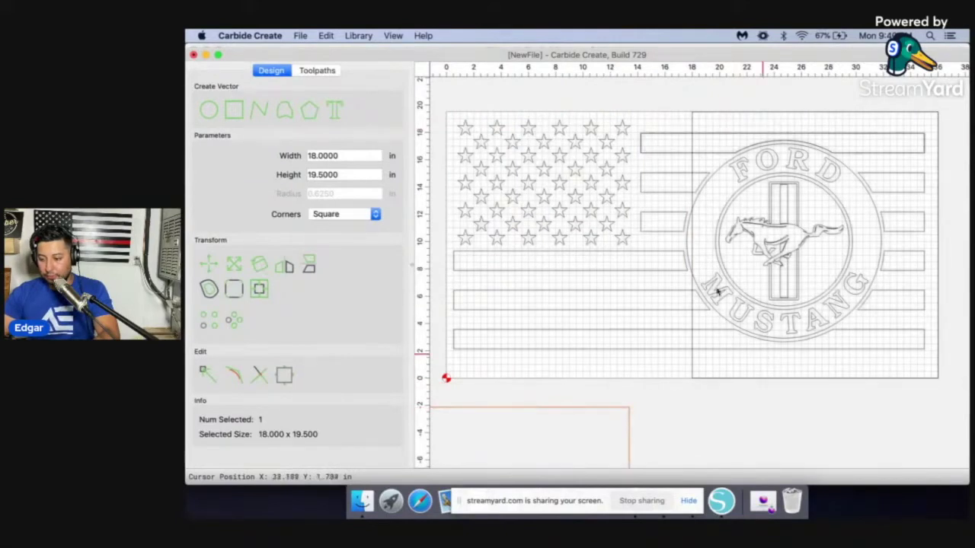
Select the right-half rectangle and examine where its inner edge crosses the stripes and the Mustang emblem, then deselect it
{"action": "scroll", "coordinate": [633, 120], "scroll_direction": "down", "scroll_amount": 1}
{"action": "left_click", "coordinate": [674, 175]}
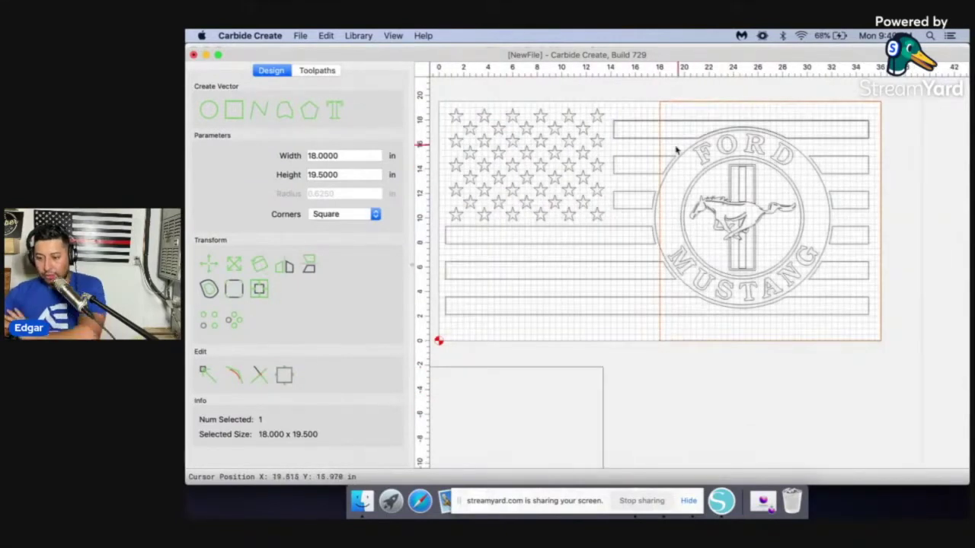
{"action": "scroll", "coordinate": [673, 150], "scroll_direction": "up", "scroll_amount": 2}
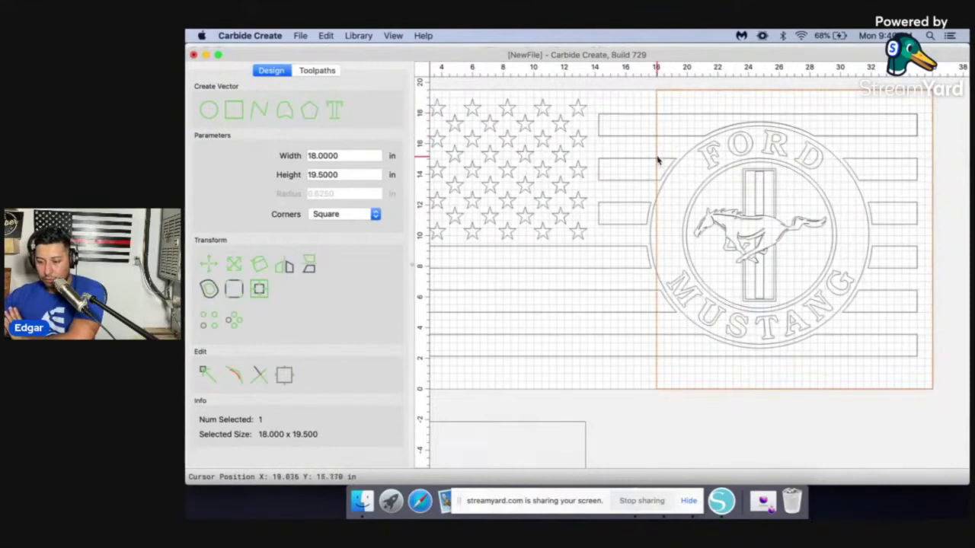
{"action": "scroll", "coordinate": [660, 190], "scroll_direction": "up", "scroll_amount": 5}
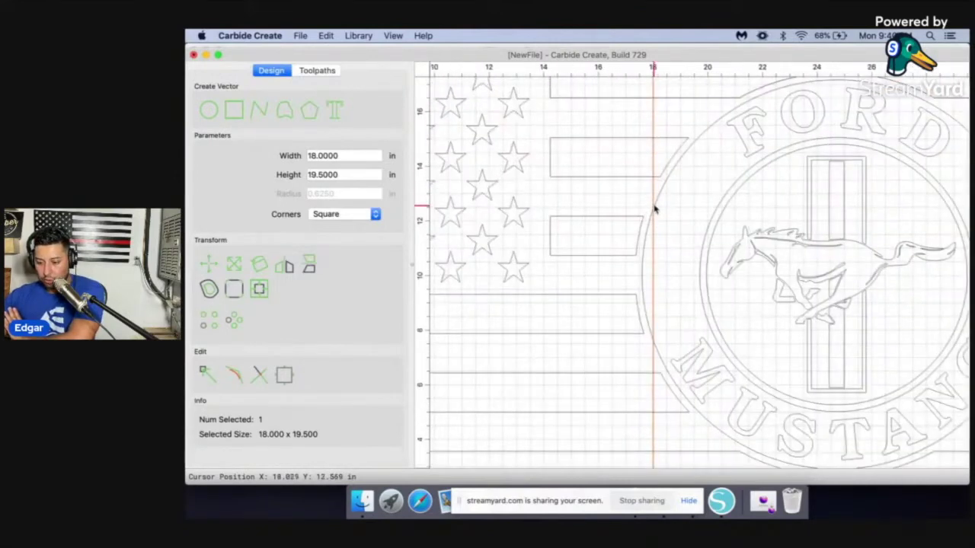
{"action": "scroll", "coordinate": [654, 226], "scroll_direction": "down", "scroll_amount": 1}
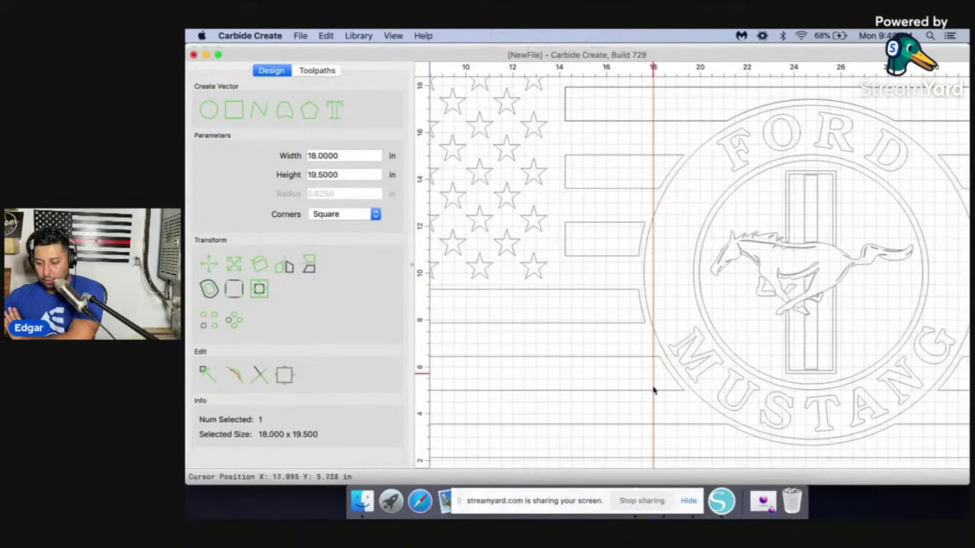
{"action": "scroll", "coordinate": [656, 426], "scroll_direction": "down", "scroll_amount": 4}
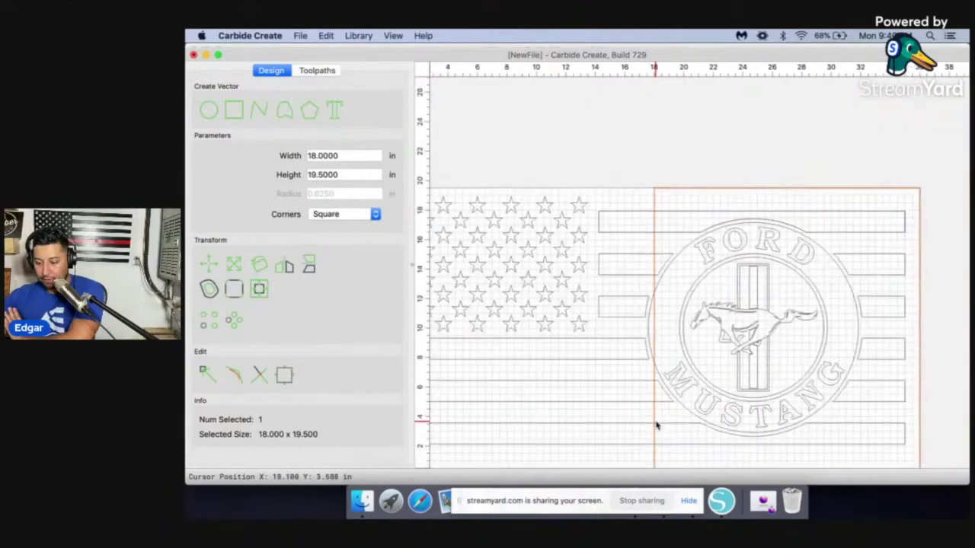
{"action": "scroll", "coordinate": [656, 426], "scroll_direction": "down", "scroll_amount": 1}
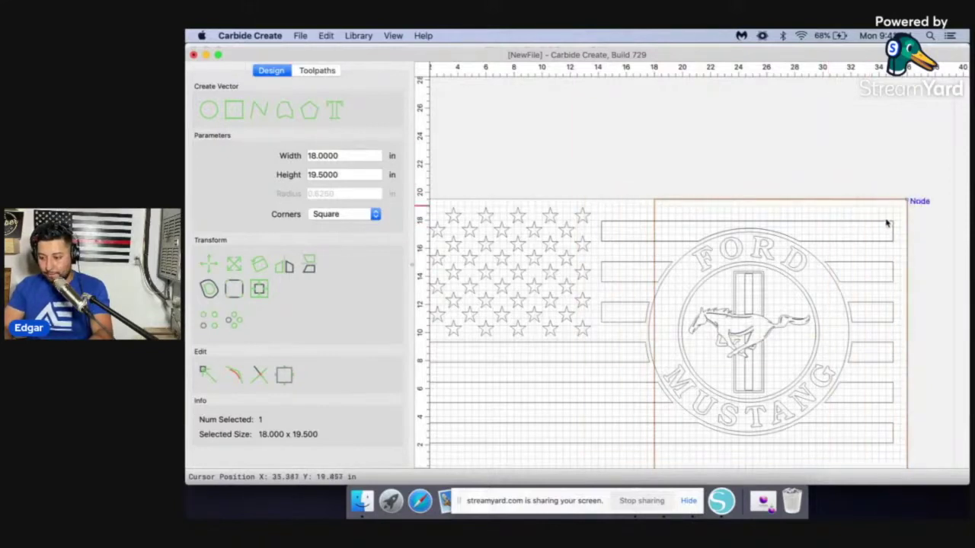
{"action": "left_click_drag", "start_coordinate": [892, 225], "coordinate": [905, 202]}
{"action": "left_click", "coordinate": [703, 179]}
{"action": "scroll", "coordinate": [703, 173], "scroll_direction": "down", "scroll_amount": 2}
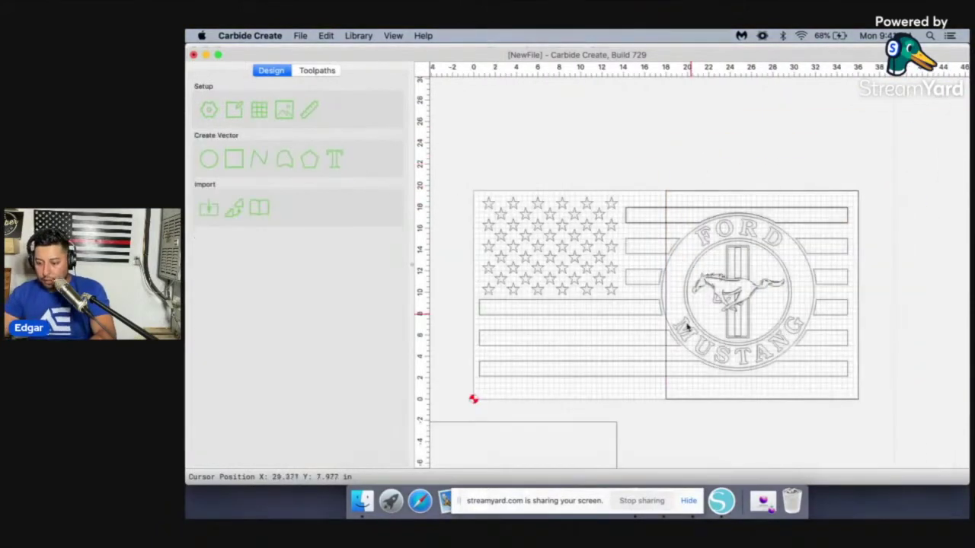
{"action": "scroll", "coordinate": [688, 326], "scroll_direction": "up", "scroll_amount": 1}
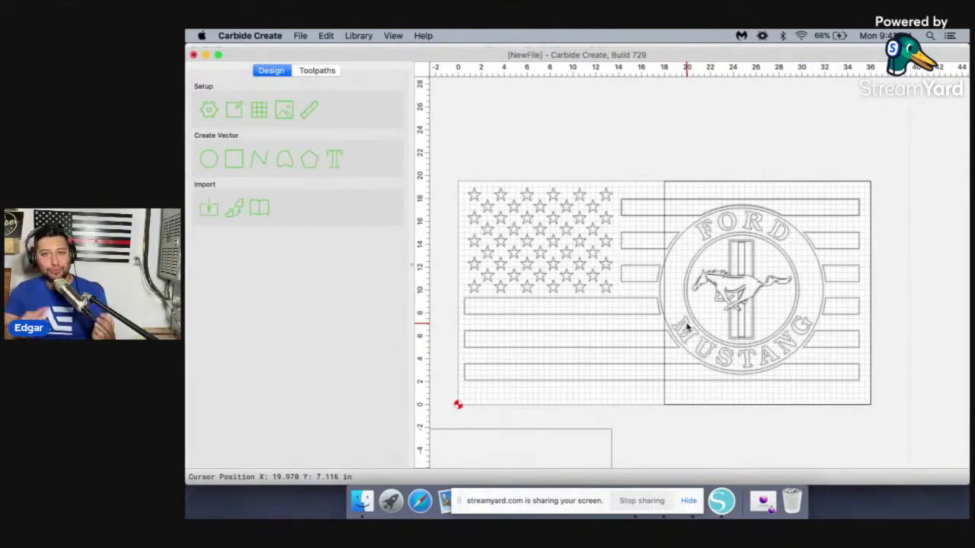
{"action": "scroll", "coordinate": [663, 208], "scroll_direction": "up", "scroll_amount": 3}
{"action": "scroll", "coordinate": [668, 181], "scroll_direction": "up", "scroll_amount": 1}
{"action": "left_click", "coordinate": [664, 184]}
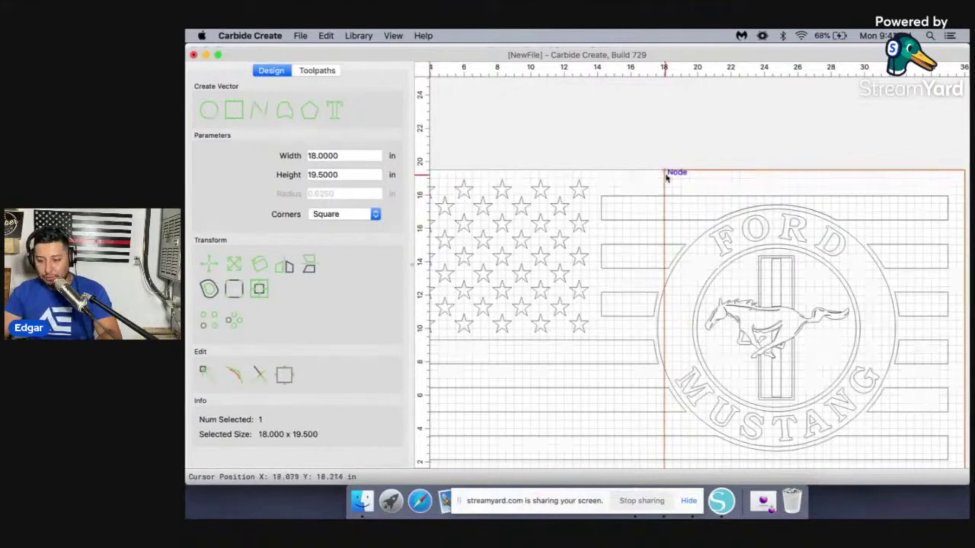
{"action": "scroll", "coordinate": [668, 191], "scroll_direction": "down", "scroll_amount": 3}
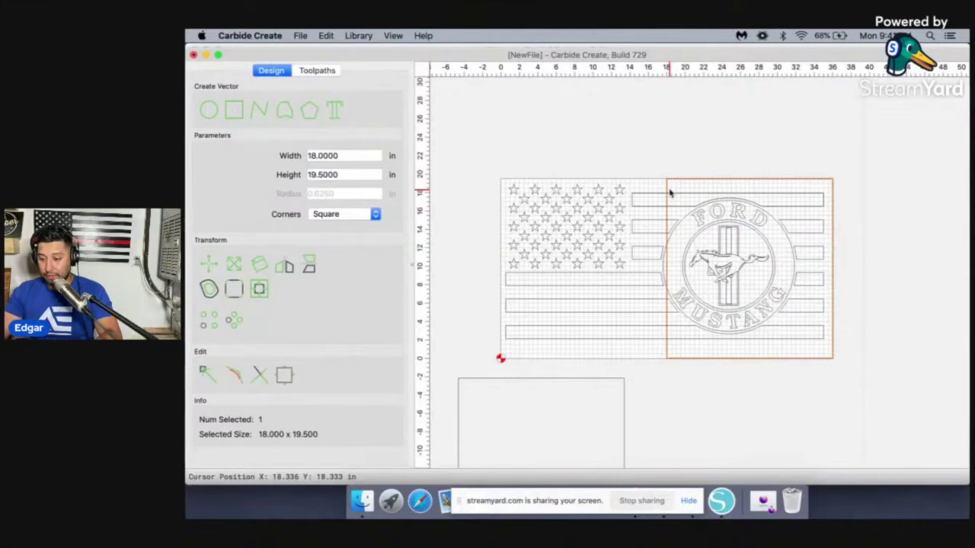
{"action": "scroll", "coordinate": [670, 192], "scroll_direction": "up", "scroll_amount": 5}
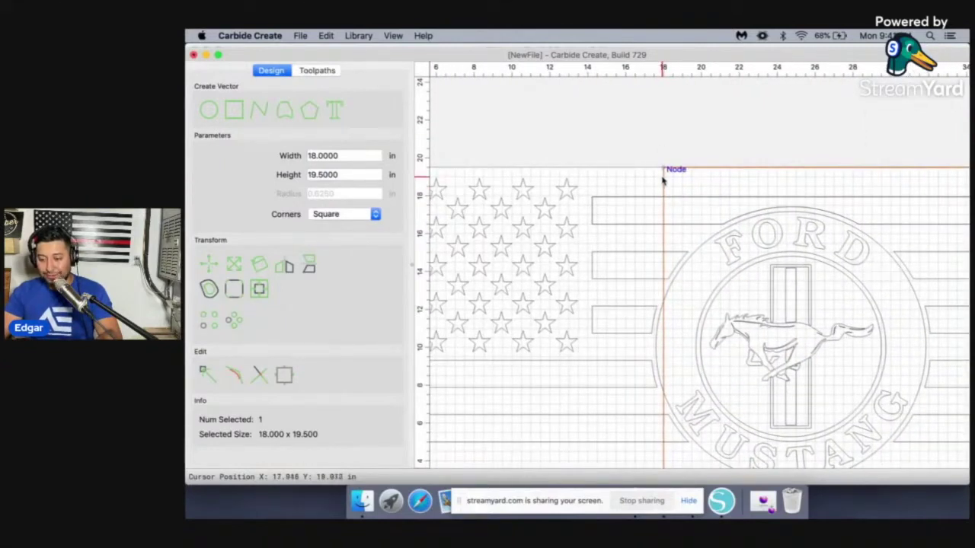
{"action": "key", "text": "super+a"}
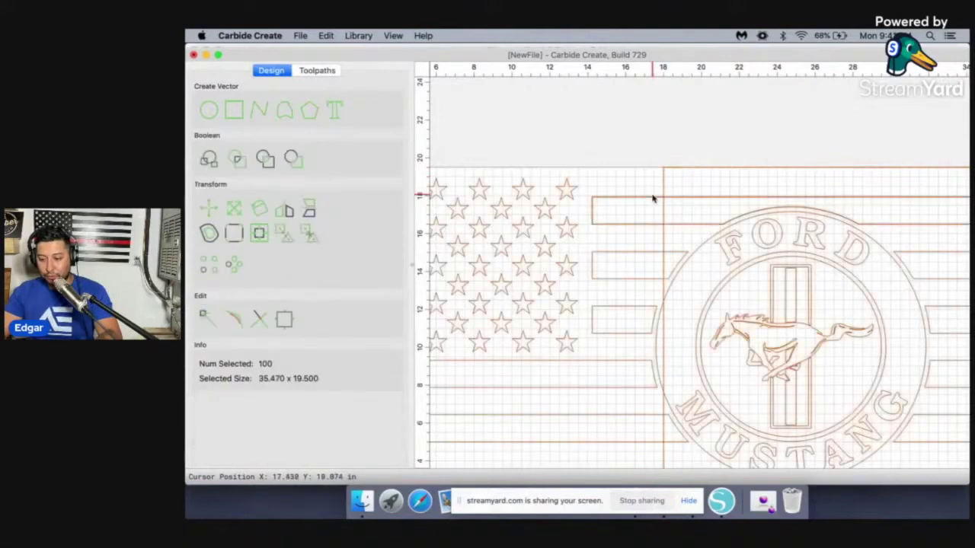
{"action": "left_click", "coordinate": [653, 139]}
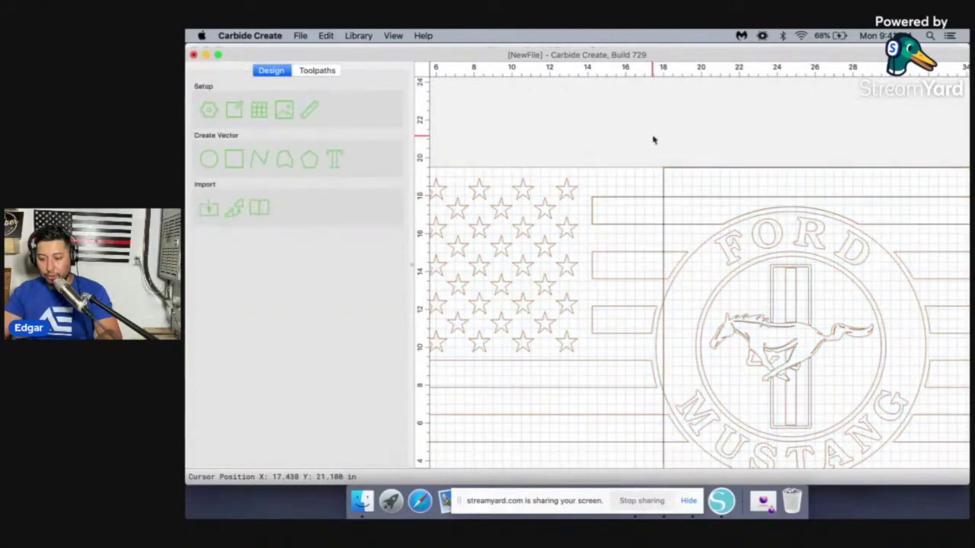
Select the grouped flag and emblem artwork, ungroup it into separate vectors, and clear the selection
{"action": "left_click", "coordinate": [610, 198]}
{"action": "scroll", "coordinate": [609, 198], "scroll_direction": "down", "scroll_amount": 5}
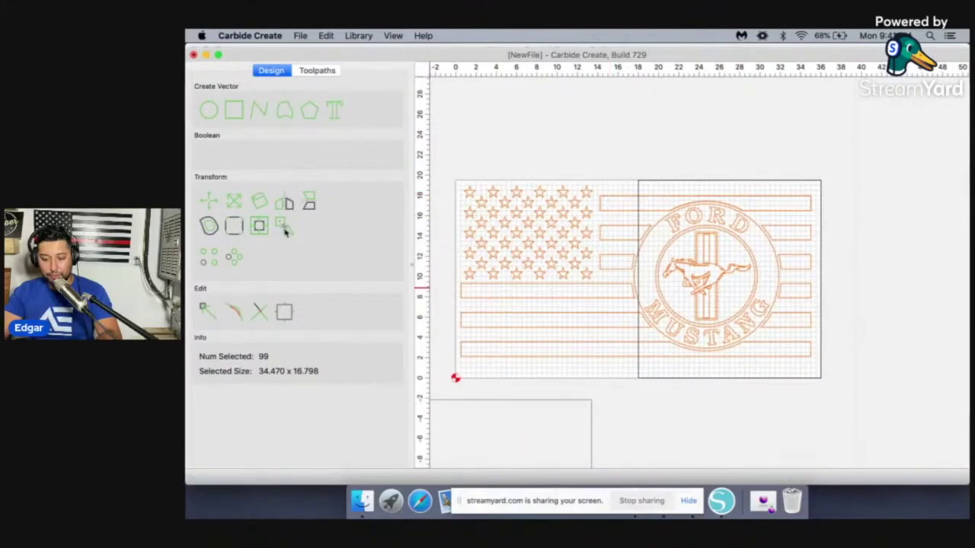
{"action": "left_click", "coordinate": [575, 146]}
Trim the top stripe to the right-half rectangle with a Boolean intersection, without keeping the original vectors
{"action": "scroll", "coordinate": [659, 170], "scroll_direction": "up", "scroll_amount": 4}
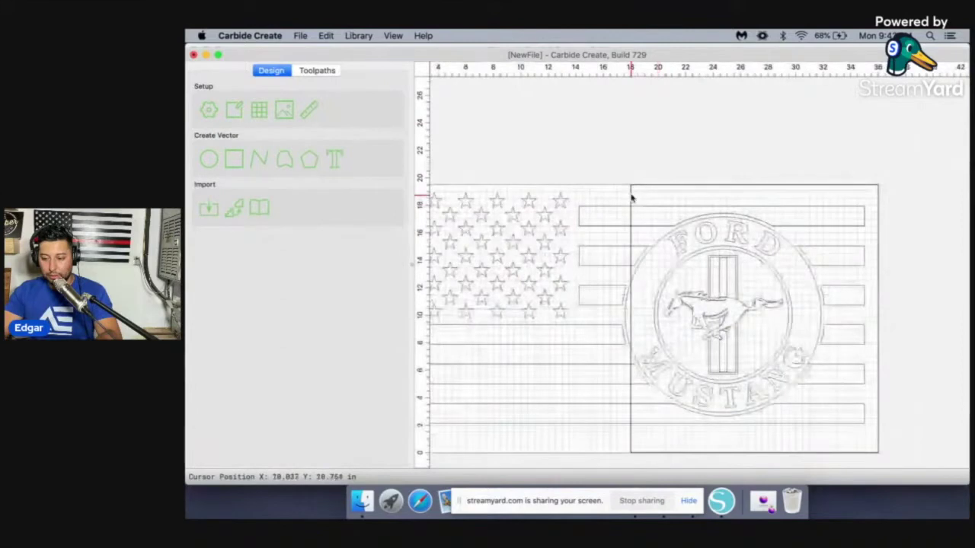
{"action": "left_click", "coordinate": [631, 198]}
{"action": "left_click", "coordinate": [601, 207], "text": "shift"}
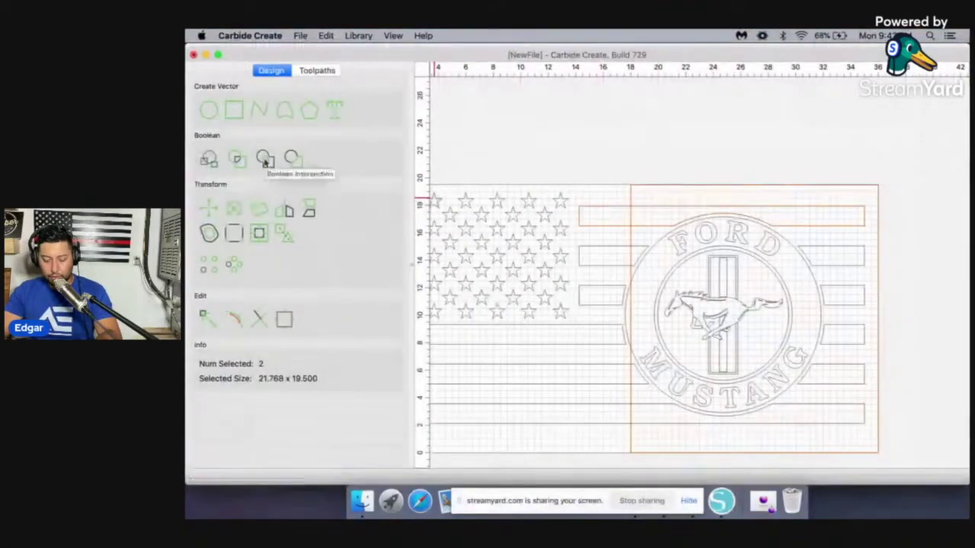
{"action": "left_click", "coordinate": [264, 159]}
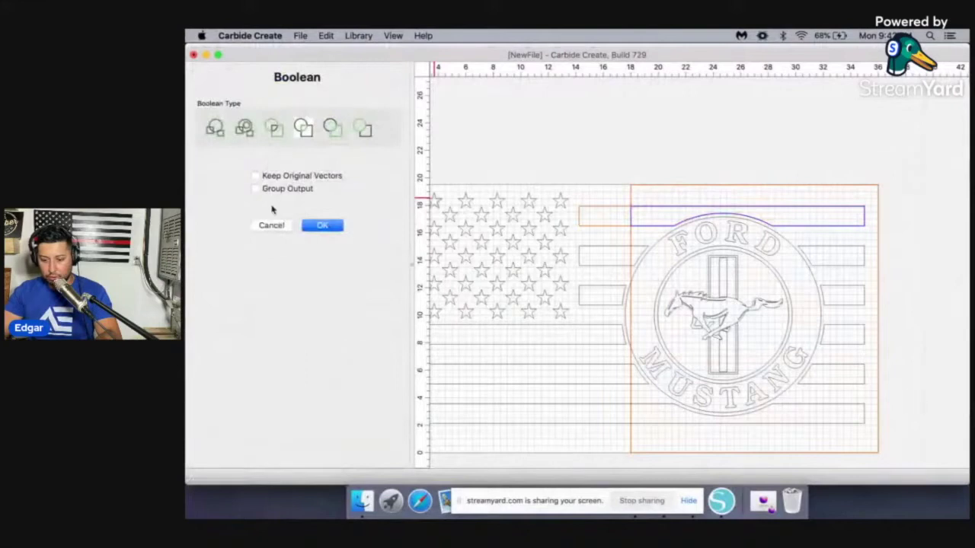
{"action": "left_click", "coordinate": [312, 226]}
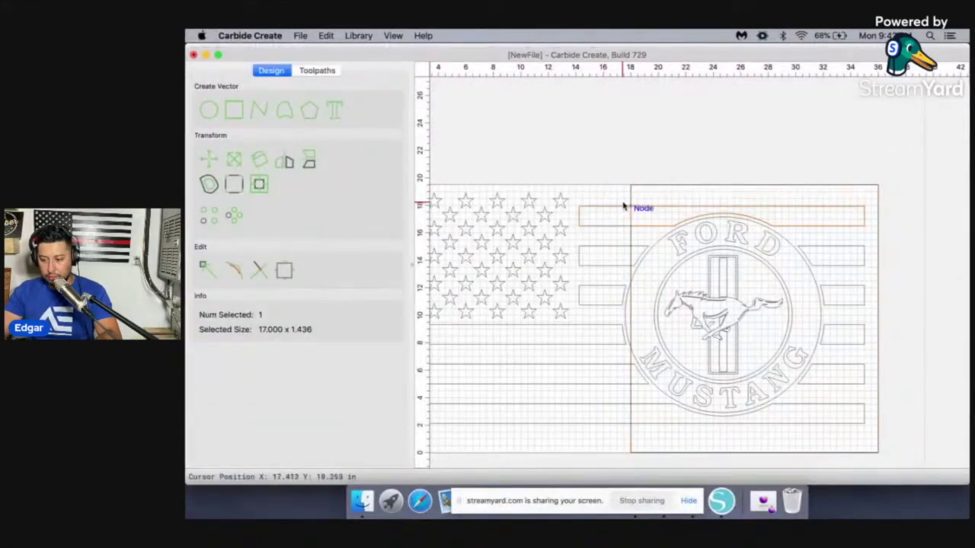
Trim the second stripe from the top, beside the emblem's left side, to the right-half rectangle with a Boolean intersection
{"action": "scroll", "coordinate": [620, 239], "scroll_direction": "up", "scroll_amount": 5}
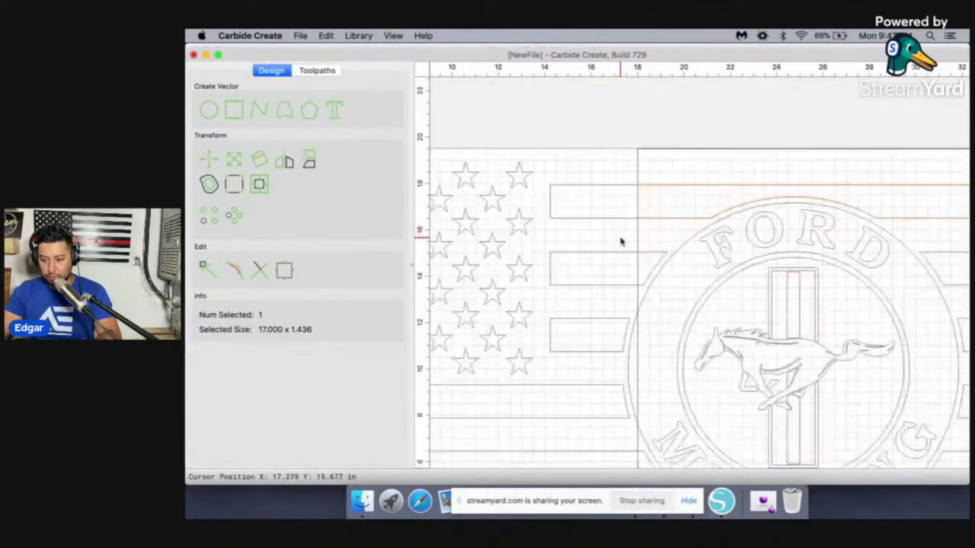
{"action": "left_click", "coordinate": [641, 240]}
{"action": "left_click", "coordinate": [612, 258], "text": "shift"}
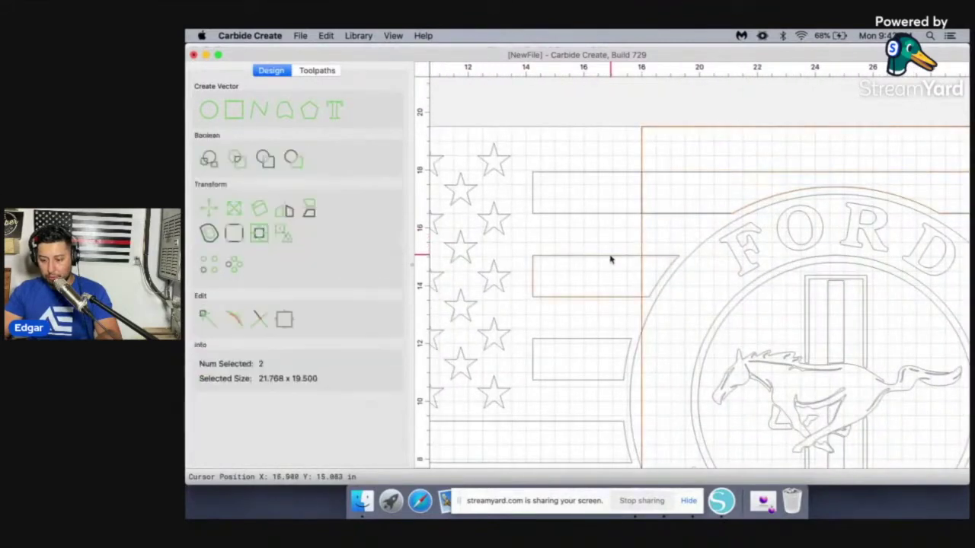
{"action": "left_click", "coordinate": [265, 159]}
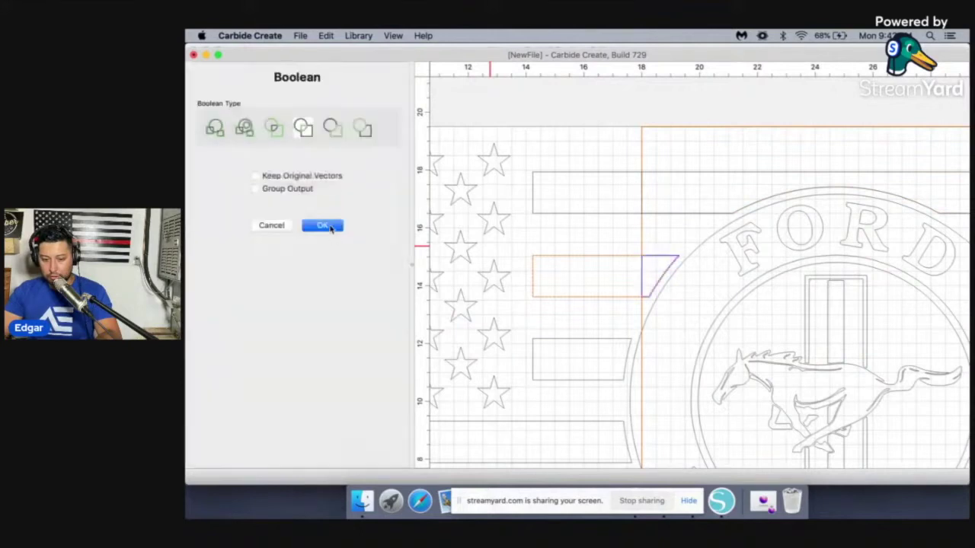
{"action": "left_click", "coordinate": [329, 226]}
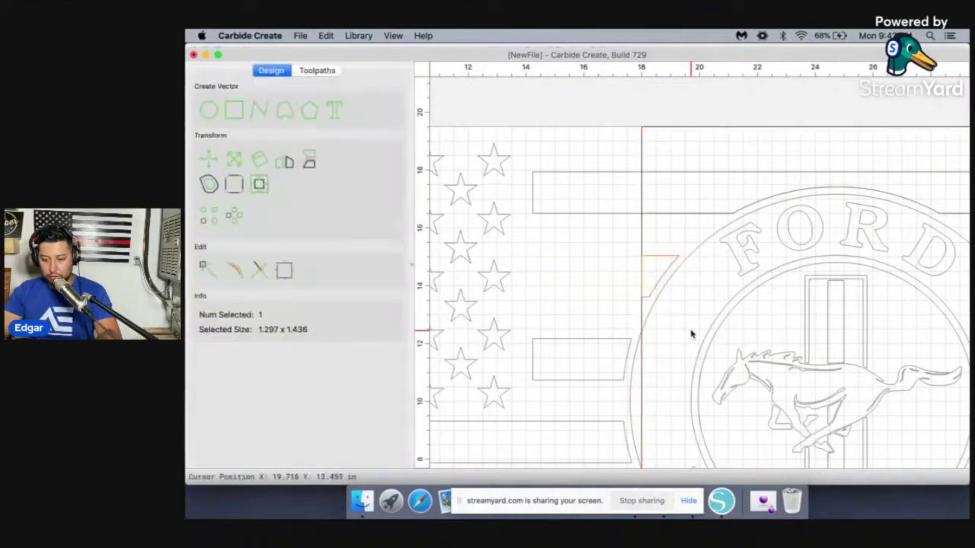
Select the full-length top stripe outline and examine where the remaining stripes and emblem ring cross the dividing edge
{"action": "scroll", "coordinate": [689, 332], "scroll_direction": "down", "scroll_amount": 2}
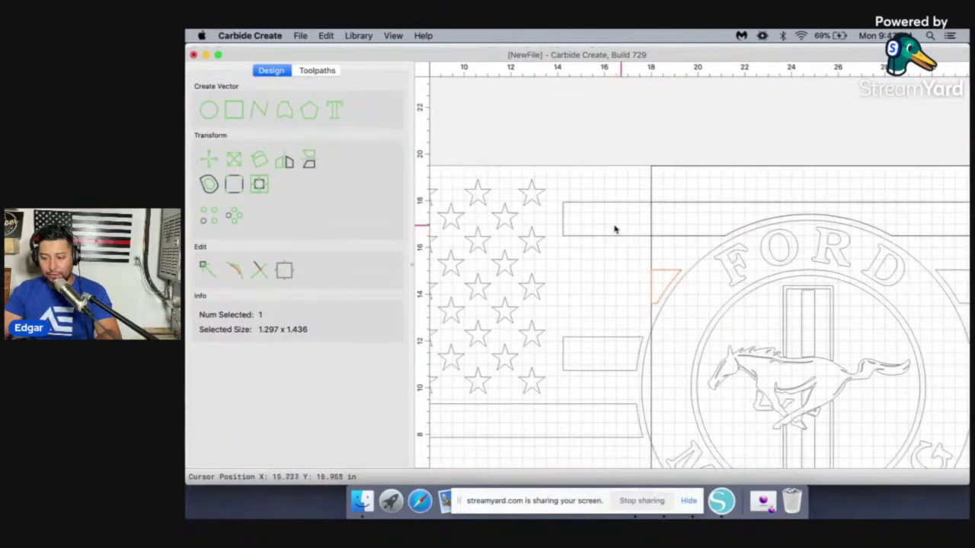
{"action": "left_click", "coordinate": [615, 235]}
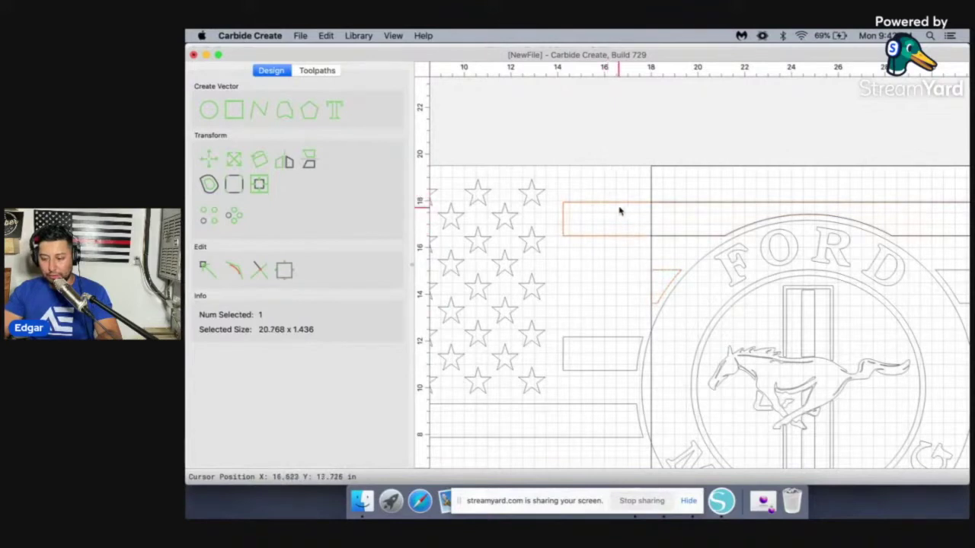
{"action": "scroll", "coordinate": [635, 317], "scroll_direction": "down", "scroll_amount": 3}
{"action": "scroll", "coordinate": [661, 370], "scroll_direction": "up", "scroll_amount": 5}
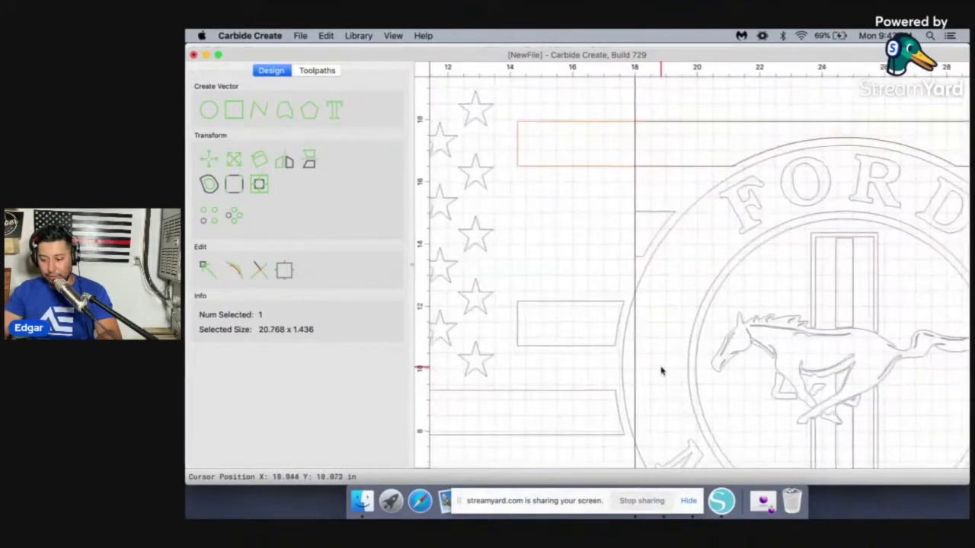
{"action": "scroll", "coordinate": [661, 370], "scroll_direction": "down", "scroll_amount": 3}
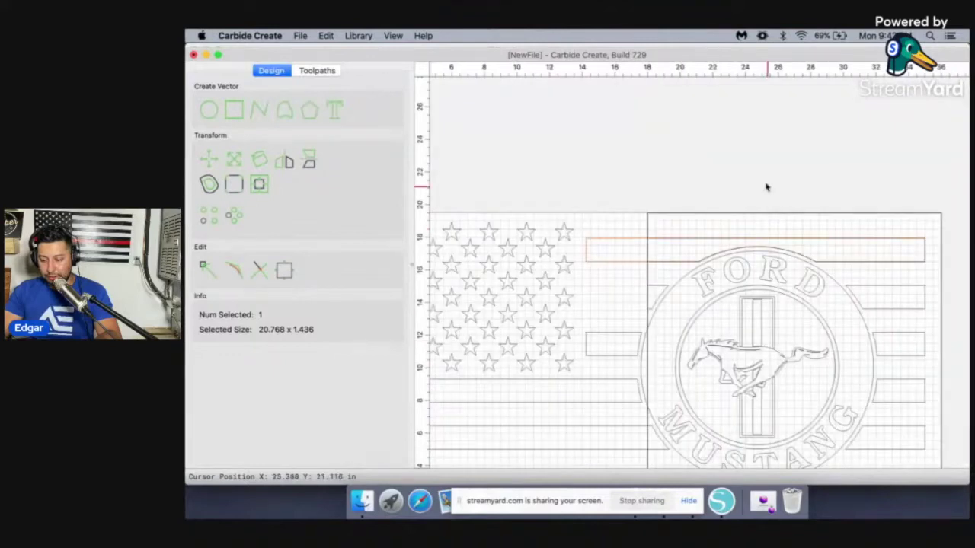
{"action": "scroll", "coordinate": [766, 187], "scroll_direction": "down", "scroll_amount": 2}
{"action": "scroll", "coordinate": [681, 325], "scroll_direction": "up", "scroll_amount": 5}
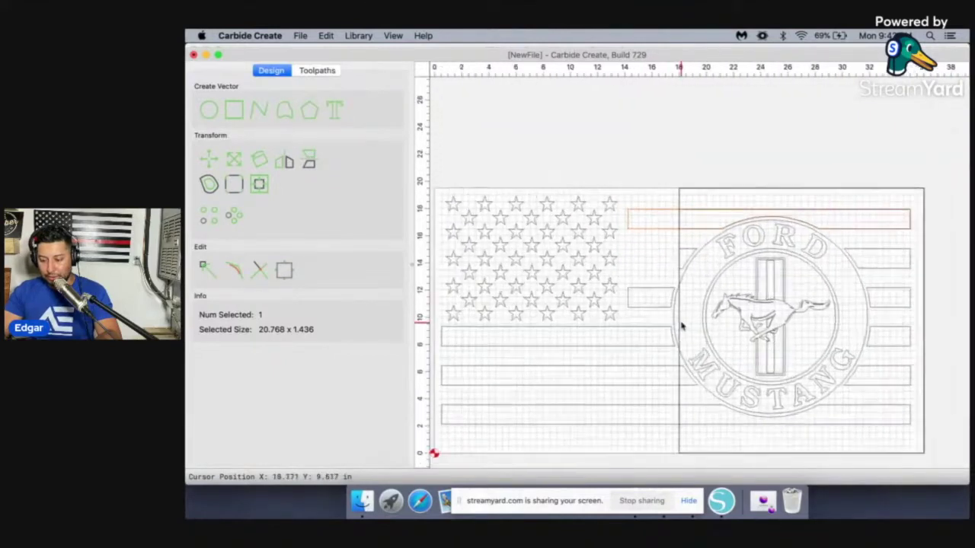
{"action": "scroll", "coordinate": [682, 326], "scroll_direction": "up", "scroll_amount": 1}
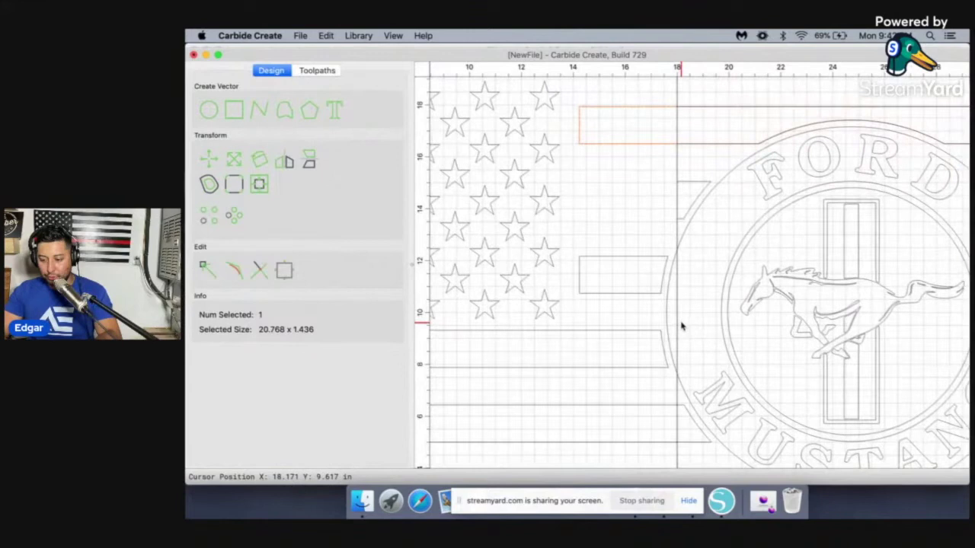
Trim the emblem's outer circle to the right-half rectangle with a Boolean intersection
{"action": "left_click", "coordinate": [681, 298]}
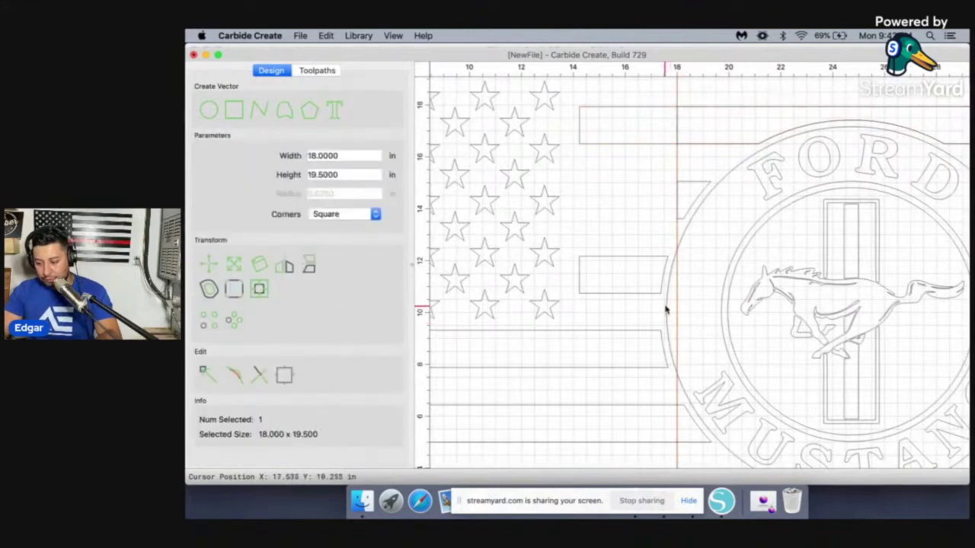
{"action": "left_click", "coordinate": [666, 310], "text": "shift"}
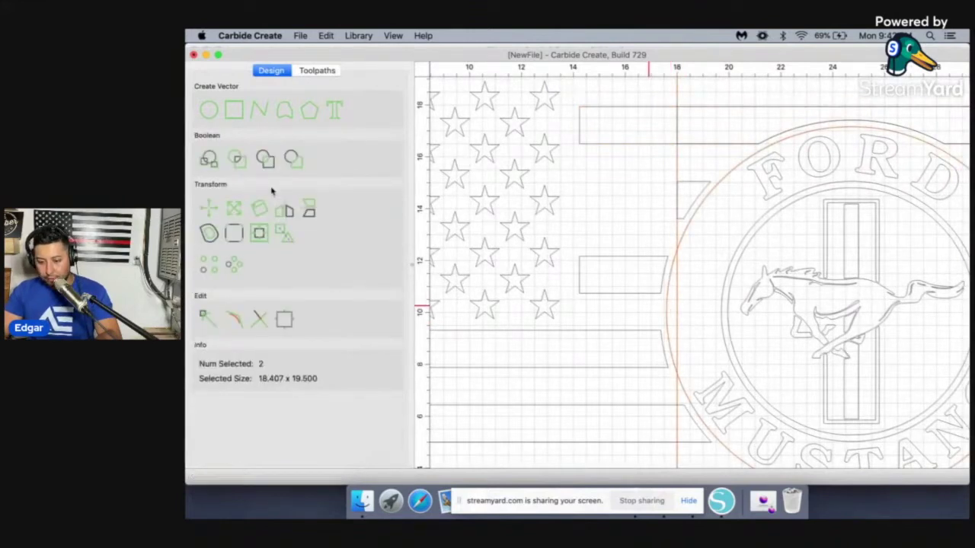
{"action": "left_click", "coordinate": [293, 160]}
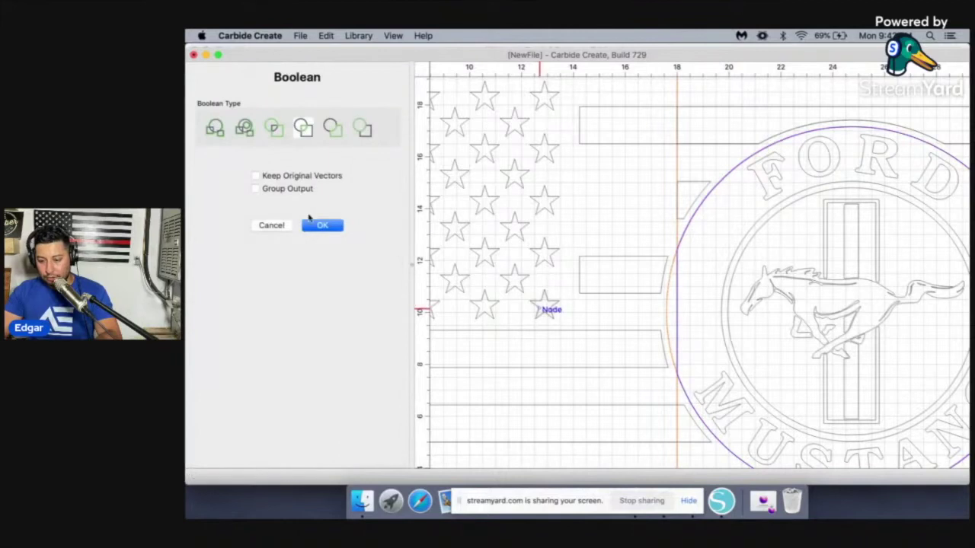
{"action": "left_click", "coordinate": [319, 224]}
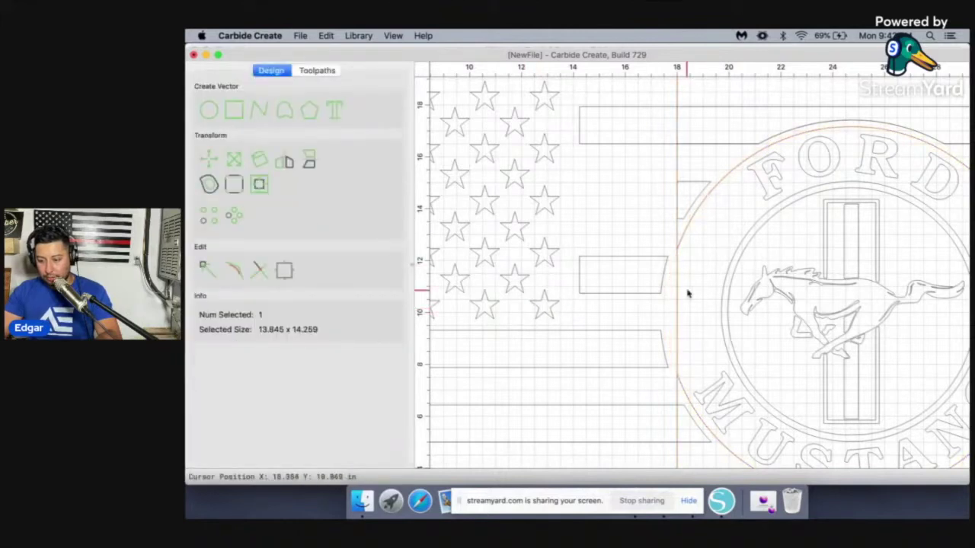
Trim the second stripe from the bottom to the right-half rectangle with a Boolean intersection
{"action": "scroll", "coordinate": [687, 293], "scroll_direction": "down", "scroll_amount": 3}
{"action": "scroll", "coordinate": [685, 358], "scroll_direction": "up", "scroll_amount": 5}
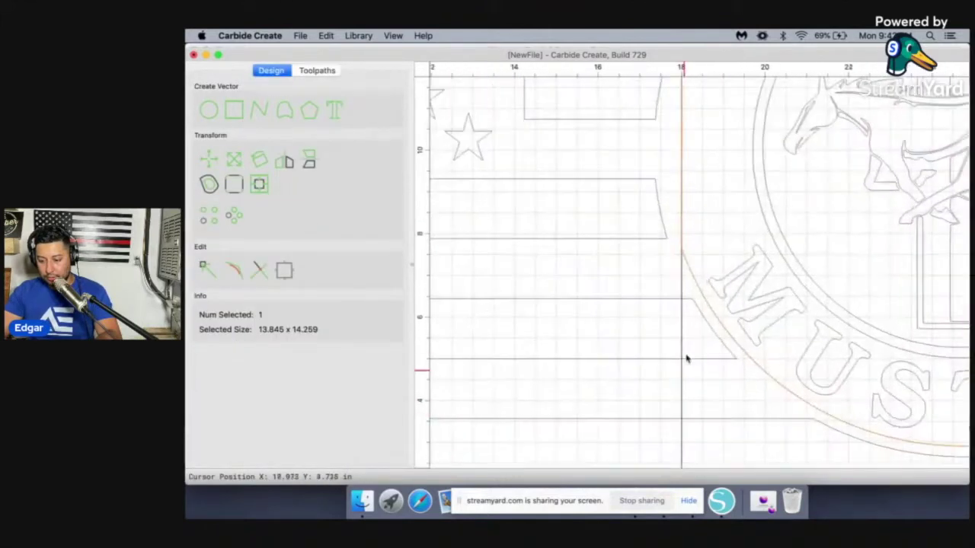
{"action": "left_click", "coordinate": [680, 400]}
{"action": "left_click", "coordinate": [662, 359], "text": "shift"}
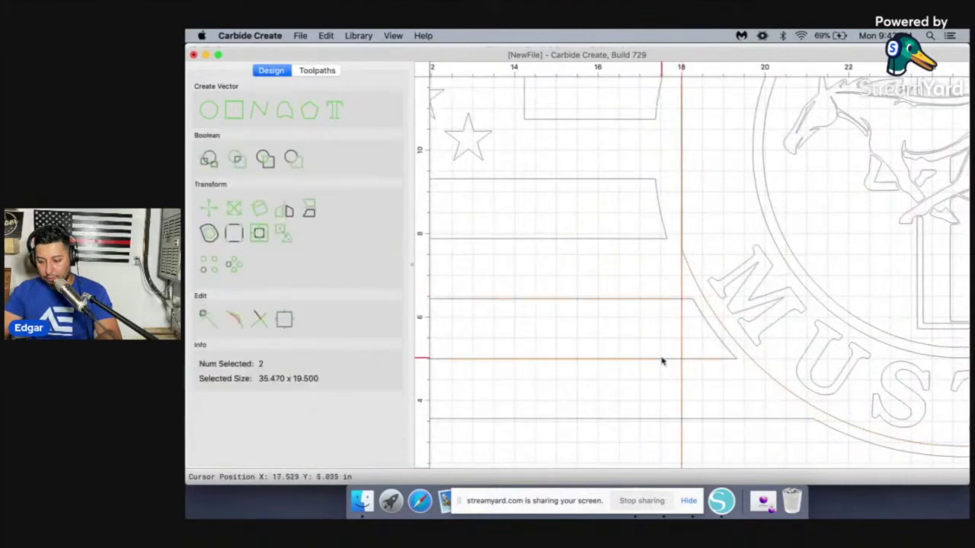
{"action": "left_click", "coordinate": [265, 159]}
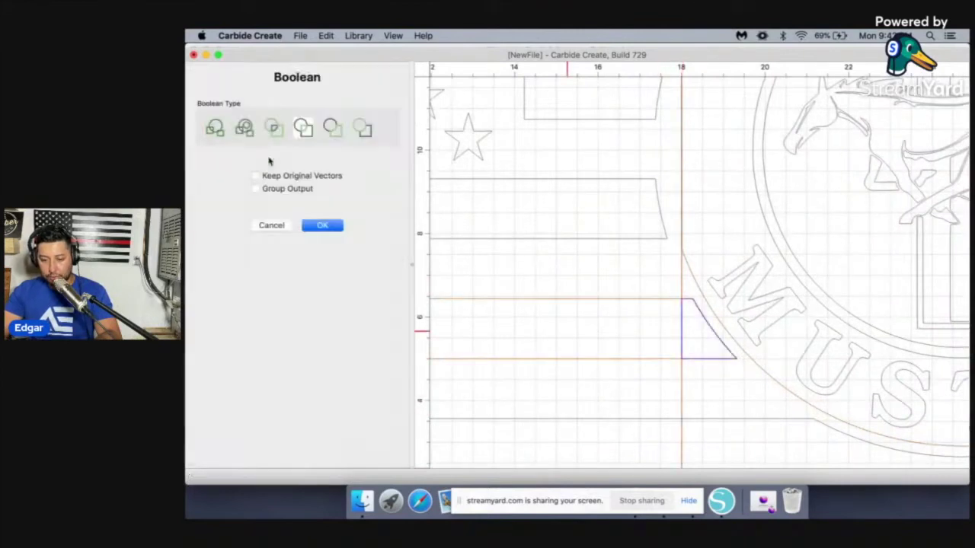
{"action": "left_click", "coordinate": [327, 224]}
Intersect the bottom stripe with the right-half rectangle, and undo that Boolean operation
{"action": "scroll", "coordinate": [728, 287], "scroll_direction": "down", "scroll_amount": 3}
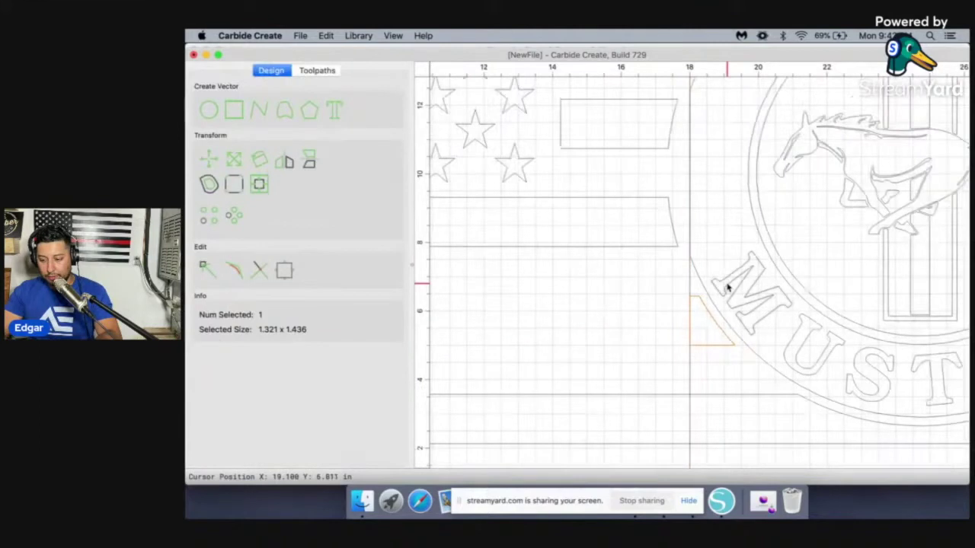
{"action": "left_click", "coordinate": [671, 353]}
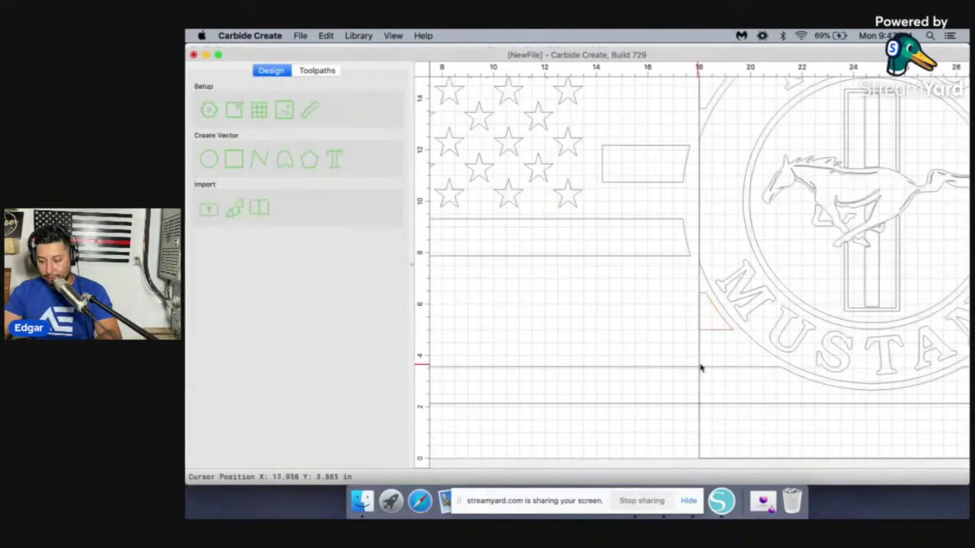
{"action": "left_click", "coordinate": [701, 366]}
{"action": "left_click", "coordinate": [668, 373], "text": "shift"}
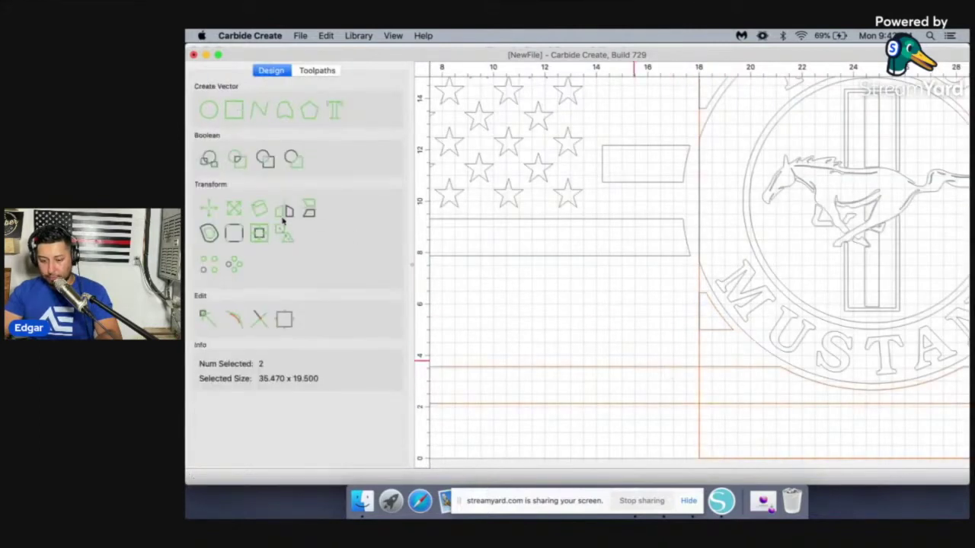
{"action": "left_click", "coordinate": [265, 160]}
{"action": "left_click", "coordinate": [322, 222]}
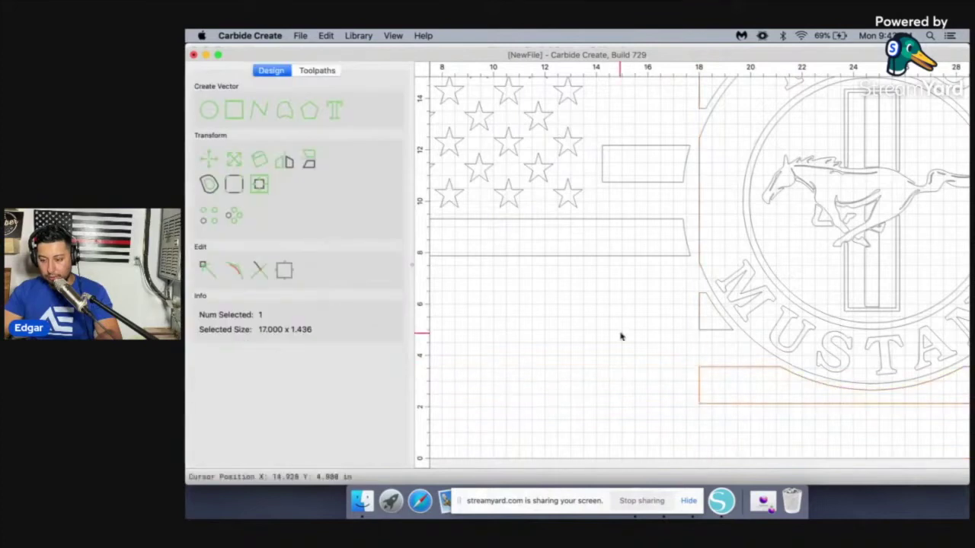
{"action": "scroll", "coordinate": [621, 336], "scroll_direction": "down", "scroll_amount": 3}
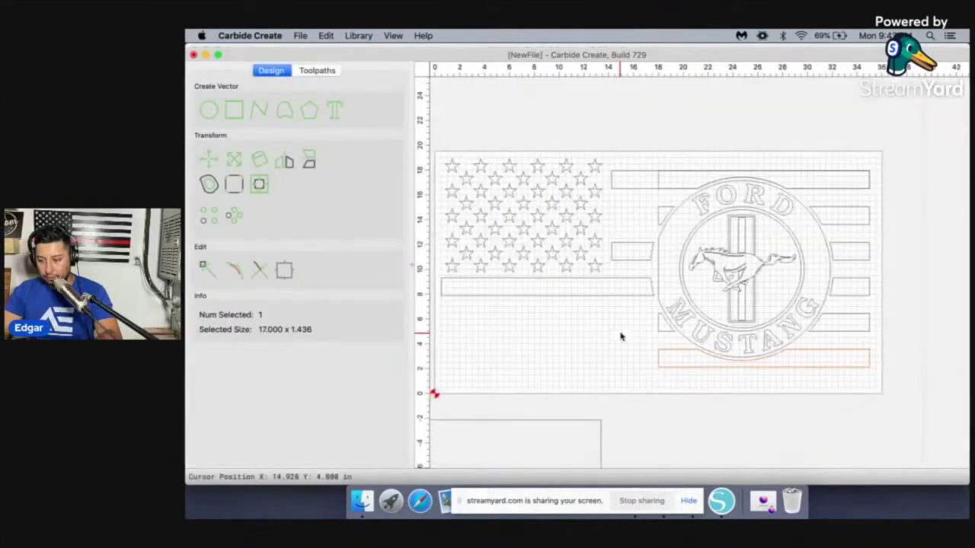
{"action": "key", "text": "super+z"}
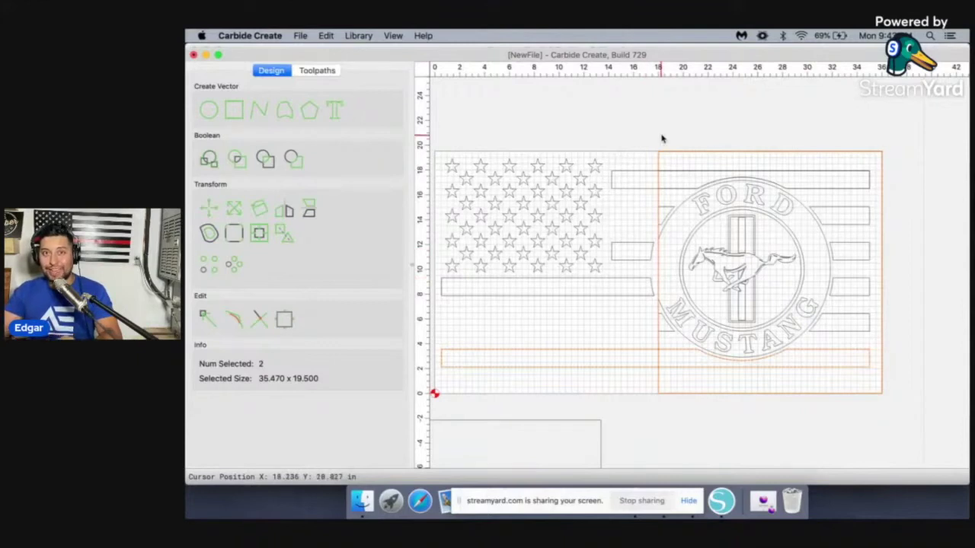
Clear the current selection and select only the right-half rectangle over the emblem
{"action": "left_click", "coordinate": [669, 105]}
{"action": "left_click", "coordinate": [668, 155]}
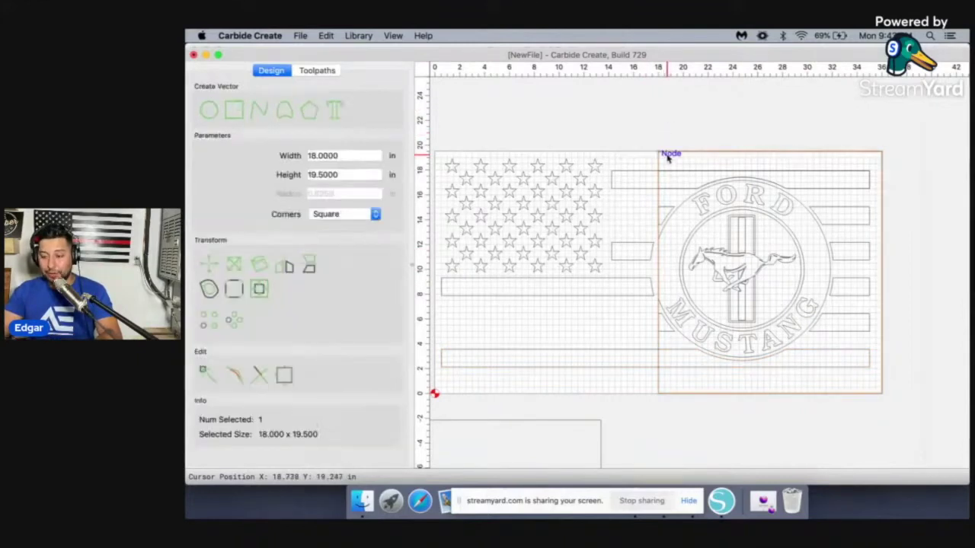
{"action": "left_click_drag", "start_coordinate": [881, 219], "coordinate": [848, 194]}
{"action": "left_click_drag", "start_coordinate": [848, 144], "coordinate": [880, 156]}
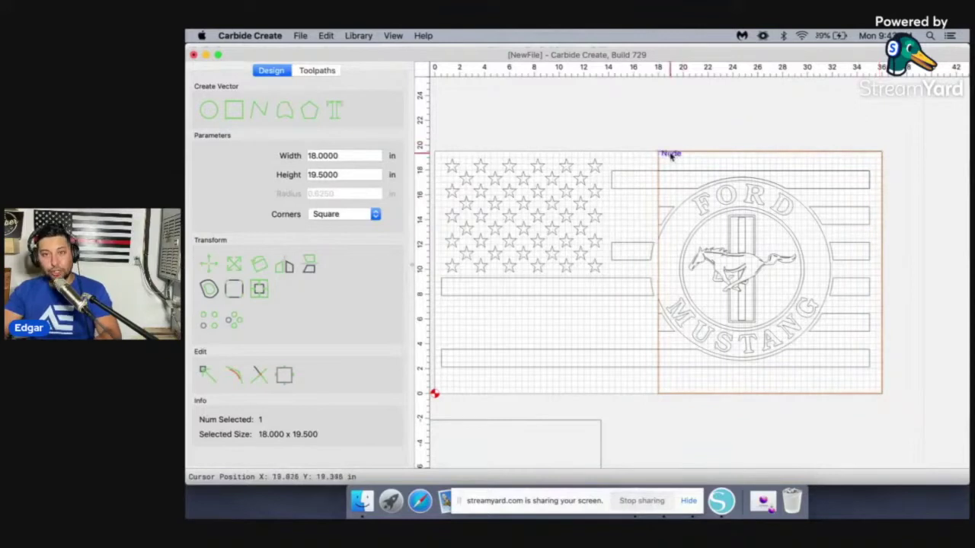
Trim the bottom stripe to the right-half rectangle with a Boolean intersection
{"action": "scroll", "coordinate": [658, 339], "scroll_direction": "up", "scroll_amount": 5}
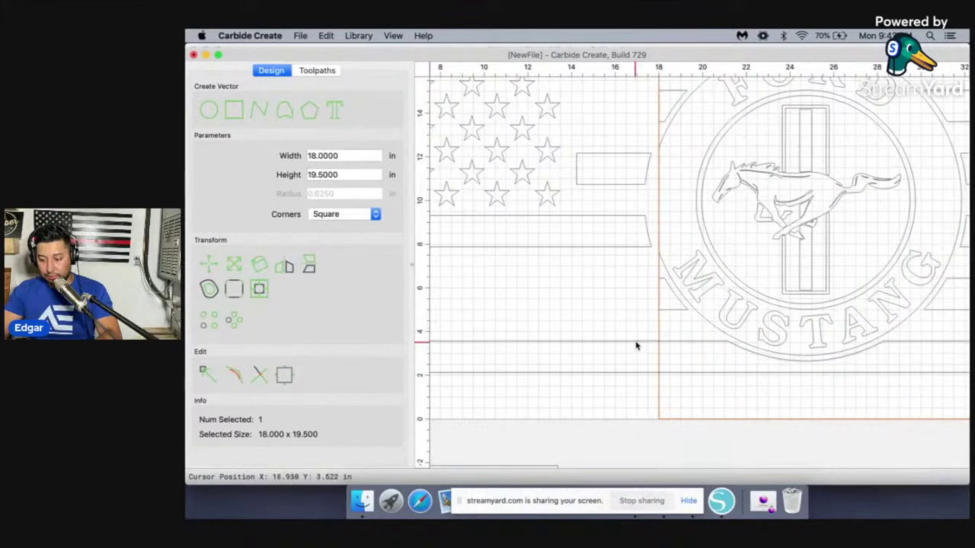
{"action": "left_click", "coordinate": [636, 341], "text": "shift"}
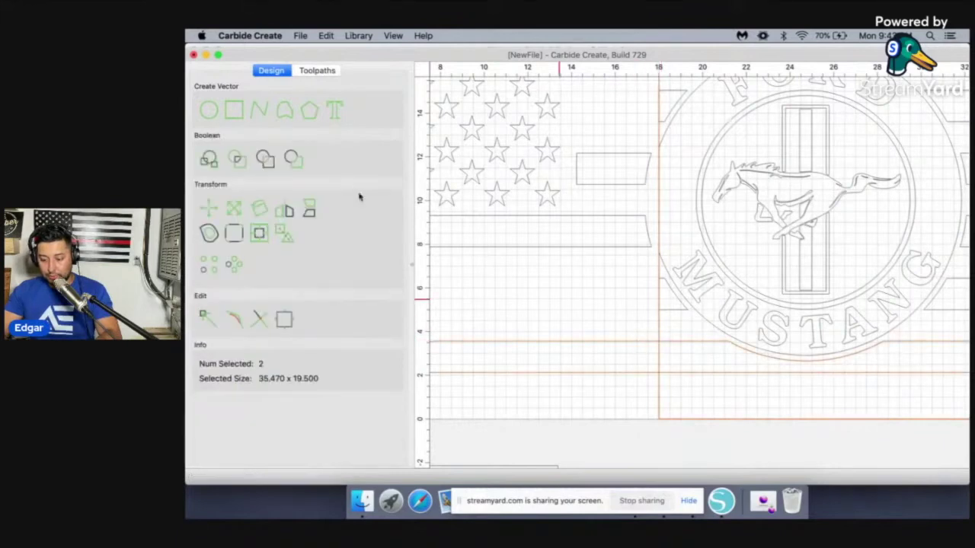
{"action": "left_click", "coordinate": [267, 160]}
{"action": "left_click", "coordinate": [322, 225]}
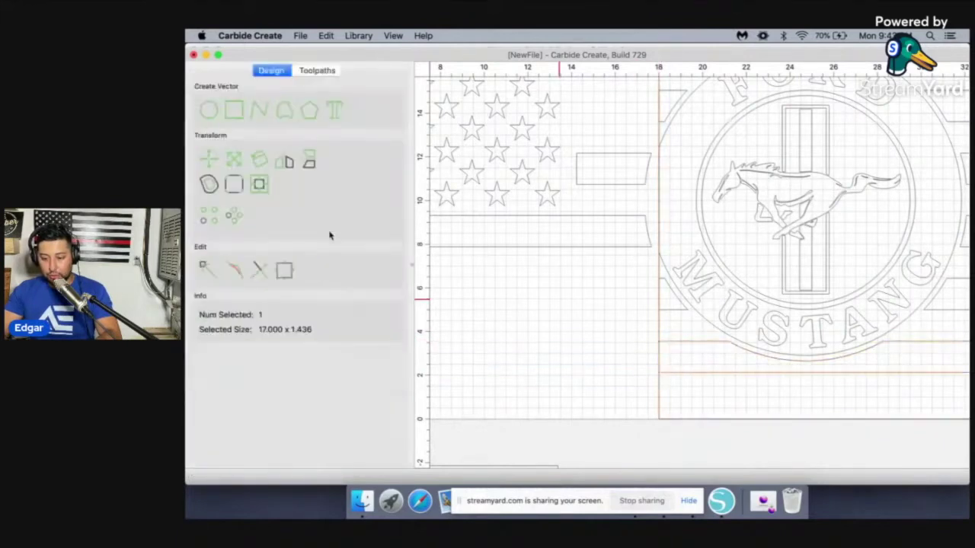
{"action": "scroll", "coordinate": [562, 377], "scroll_direction": "down", "scroll_amount": 3}
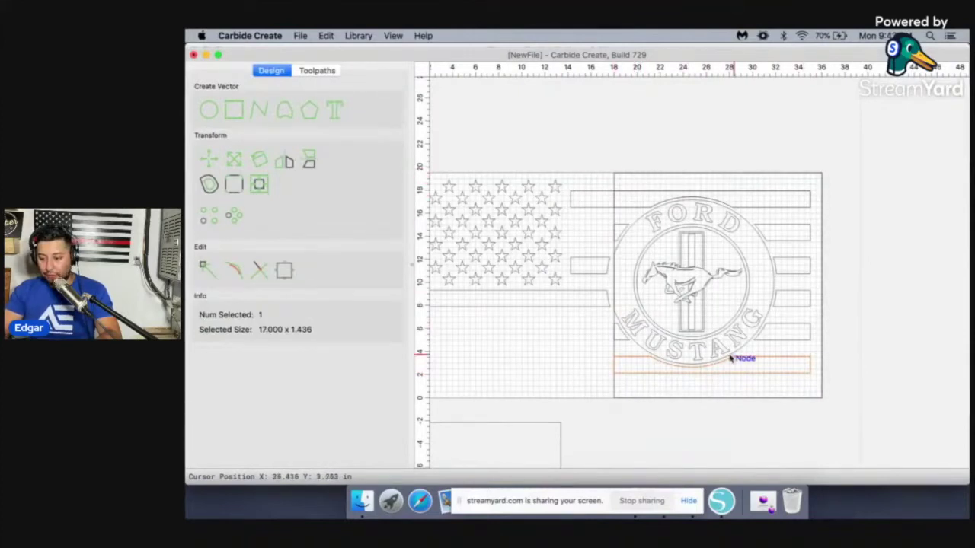
Delete the untrimmed original of the top stripe that extends left of the right-half rectangle
{"action": "left_click", "coordinate": [587, 198]}
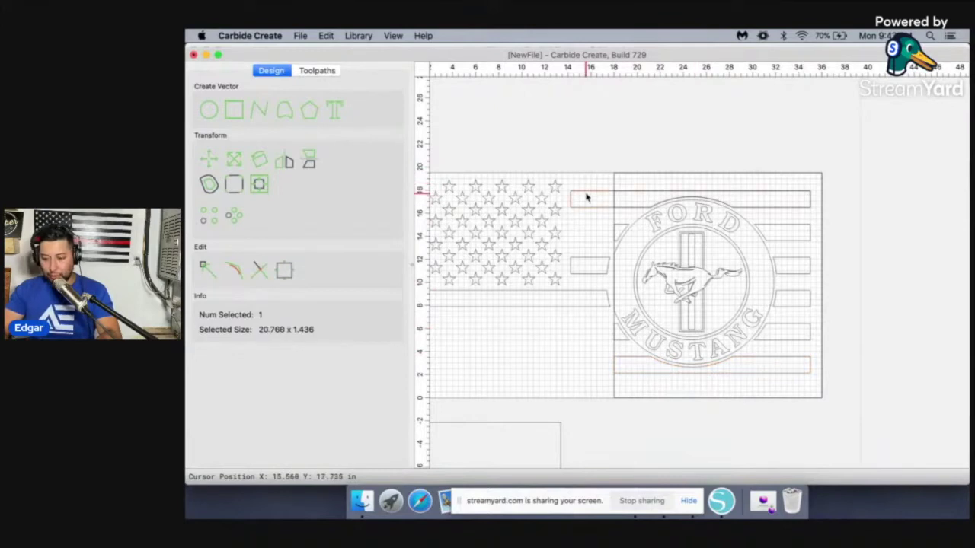
{"action": "scroll", "coordinate": [587, 198], "scroll_direction": "up", "scroll_amount": 3}
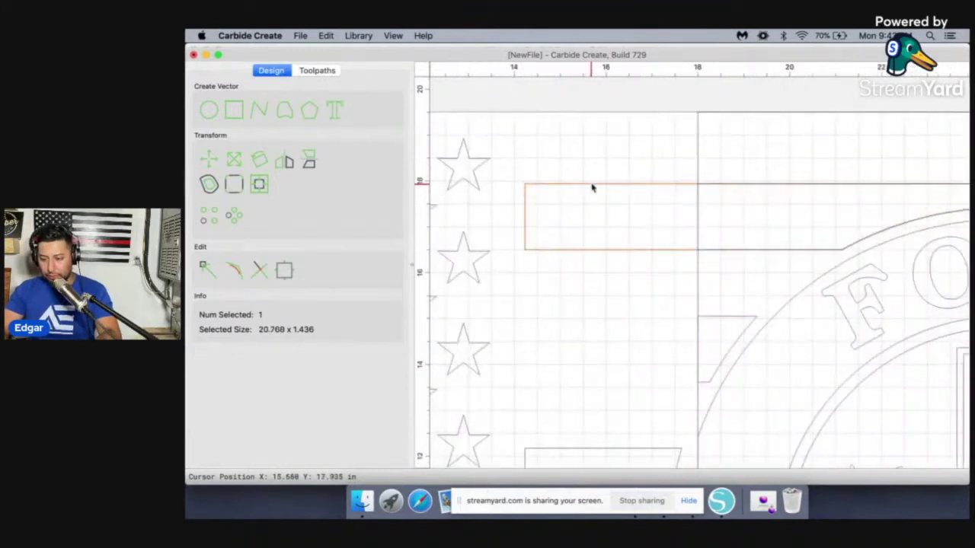
{"action": "left_click", "coordinate": [592, 188]}
{"action": "scroll", "coordinate": [592, 187], "scroll_direction": "down", "scroll_amount": 3}
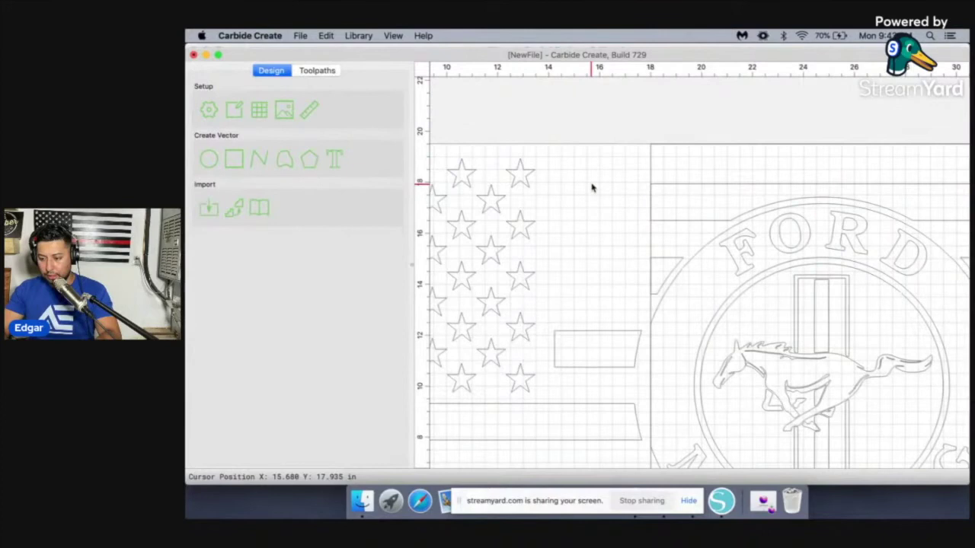
{"action": "scroll", "coordinate": [593, 187], "scroll_direction": "down", "scroll_amount": 2}
{"action": "scroll", "coordinate": [616, 237], "scroll_direction": "down", "scroll_amount": 2}
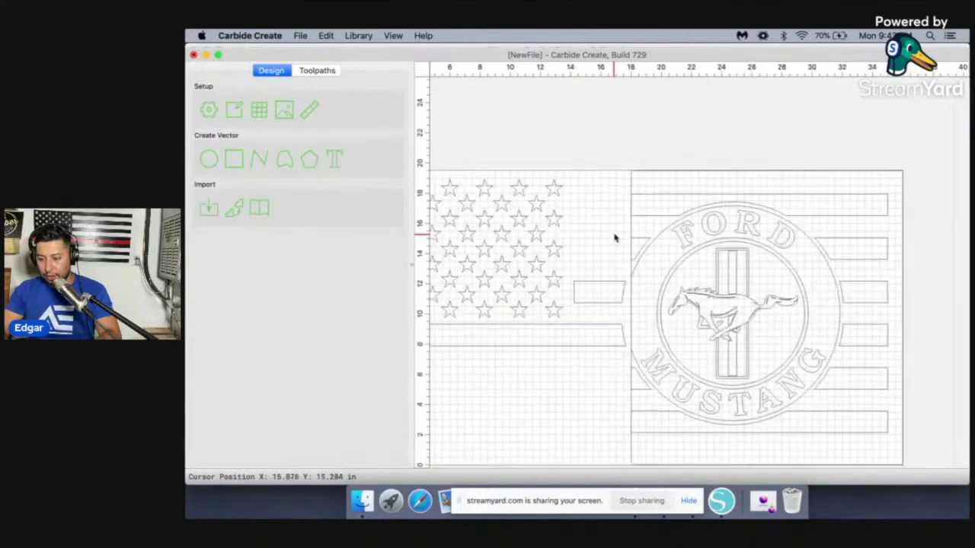
{"action": "scroll", "coordinate": [615, 237], "scroll_direction": "down", "scroll_amount": 2}
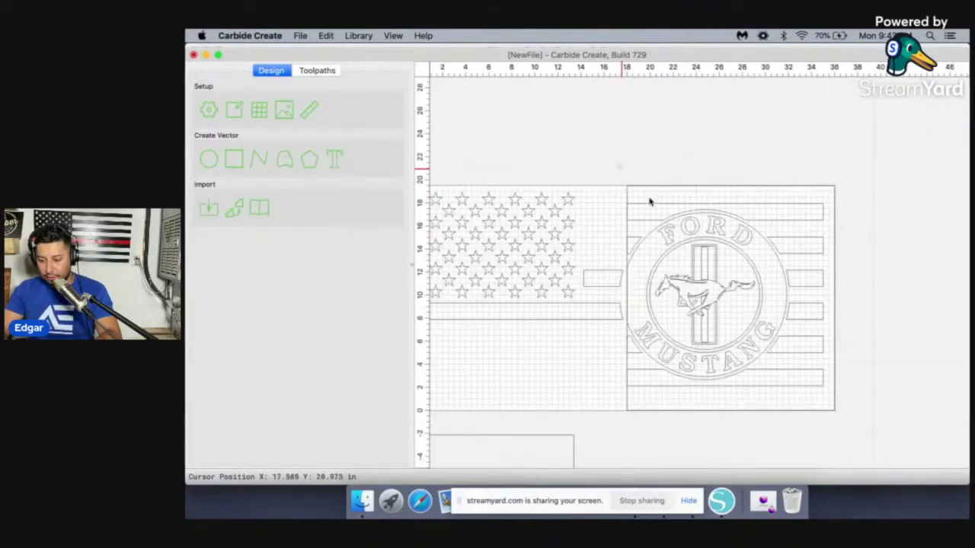
Select the complete right half, and delete the stars and leftover stripe pieces in the left half
{"action": "left_click_drag", "start_coordinate": [618, 165], "coordinate": [853, 413]}
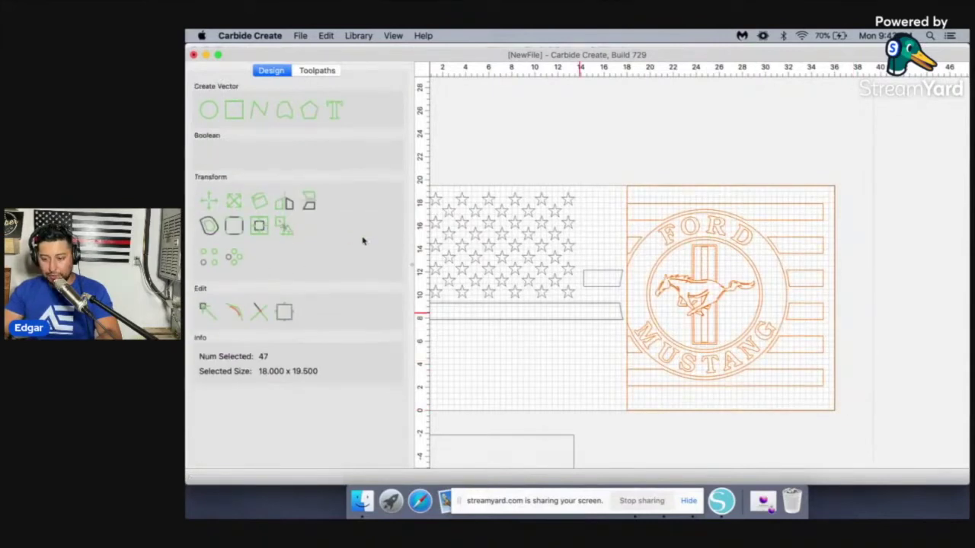
{"action": "scroll", "coordinate": [476, 175], "scroll_direction": "down", "scroll_amount": 3}
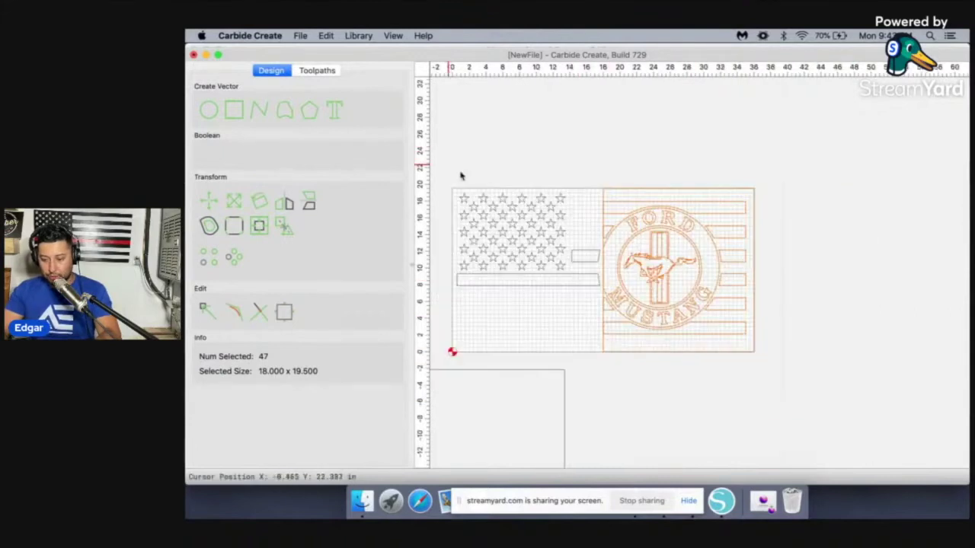
{"action": "left_click_drag", "start_coordinate": [449, 164], "coordinate": [597, 313]}
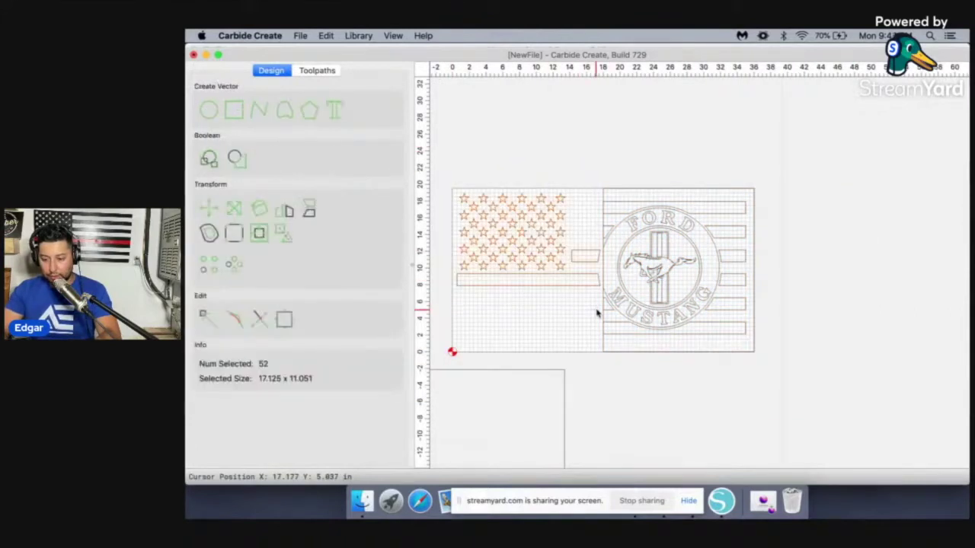
{"action": "key", "text": "Delete"}
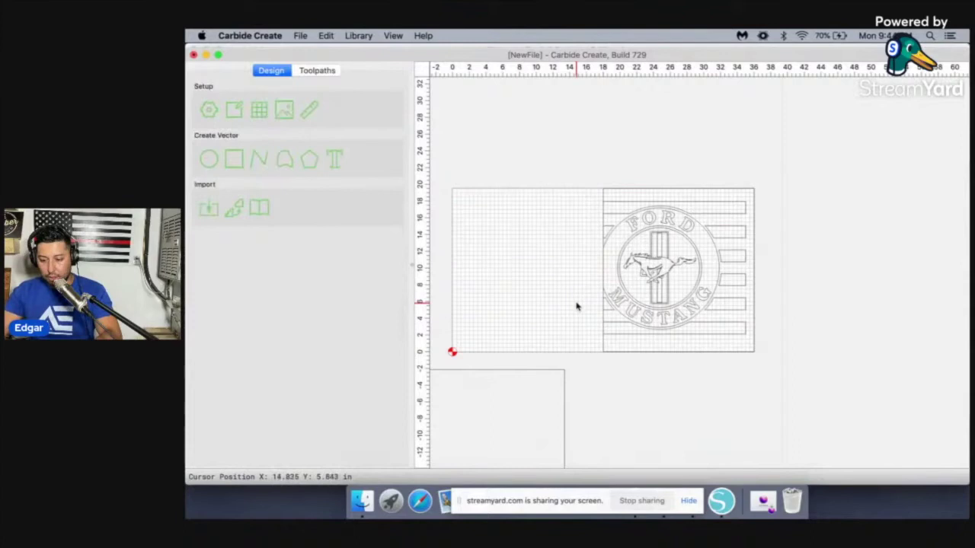
Move the spare 18 × 19.5 in rectangle from below the stock to above it
{"action": "scroll", "coordinate": [576, 307], "scroll_direction": "down", "scroll_amount": 2}
{"action": "left_click", "coordinate": [546, 349]}
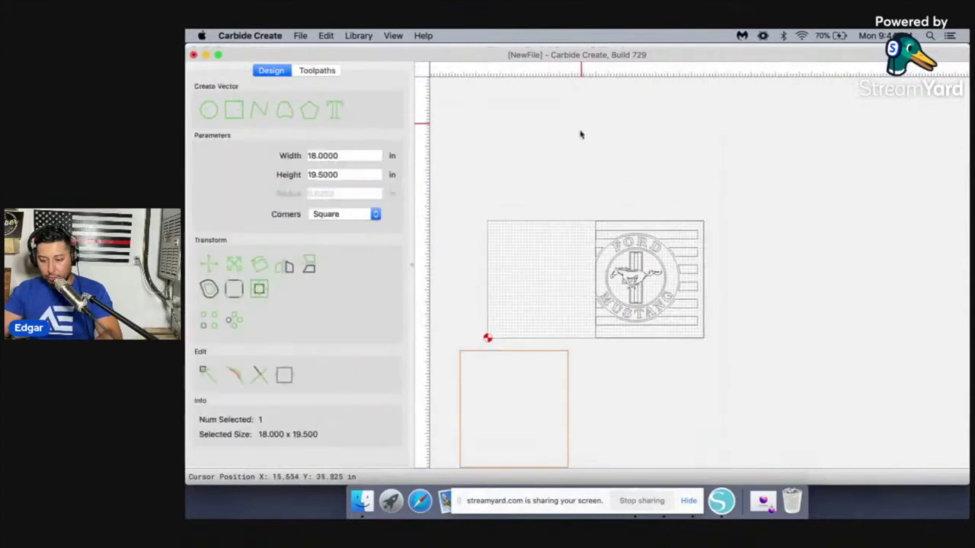
{"action": "left_click_drag", "start_coordinate": [544, 344], "coordinate": [565, 83]}
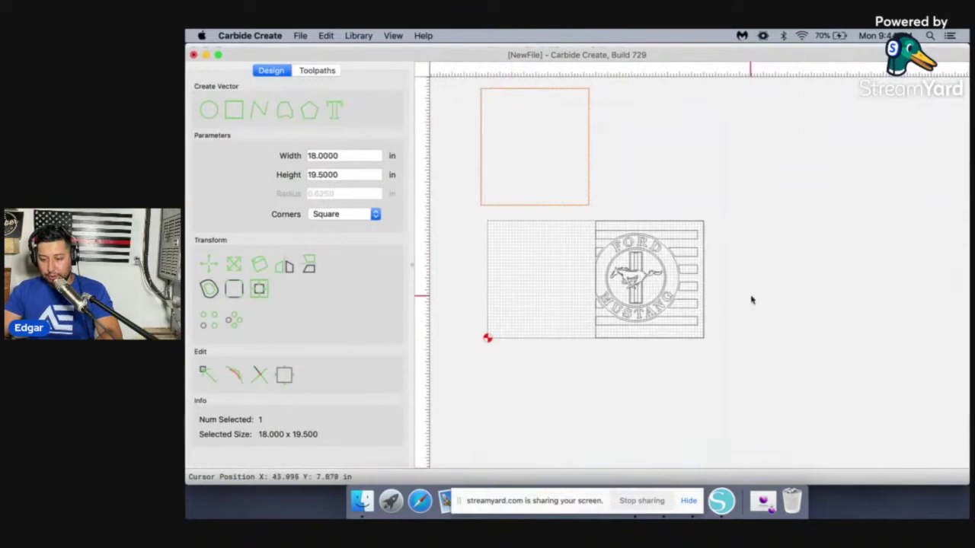
Position a spare full flag copy over the stock area and set the finished right half aside outside it
{"action": "scroll", "coordinate": [751, 297], "scroll_direction": "down", "scroll_amount": 2}
{"action": "left_click", "coordinate": [532, 245]}
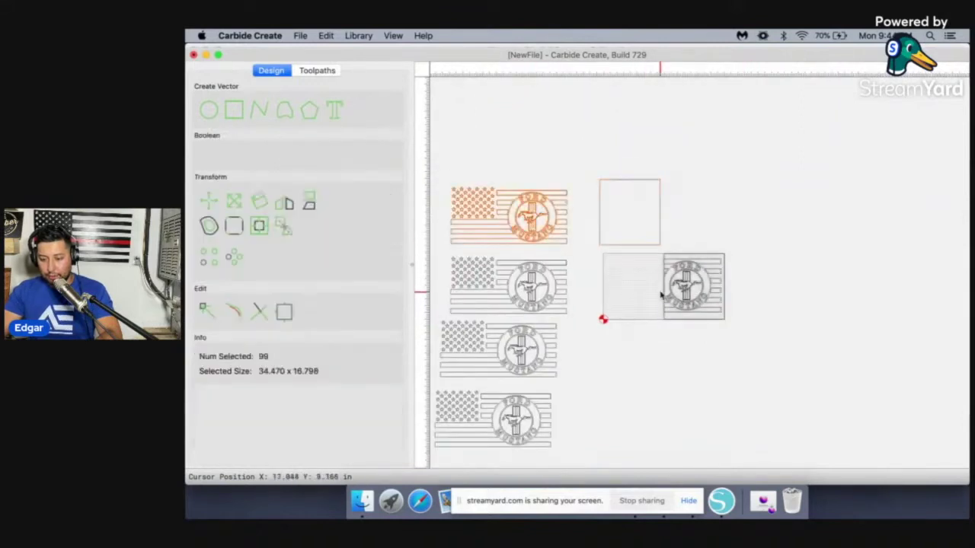
{"action": "left_click_drag", "start_coordinate": [555, 233], "coordinate": [707, 294]}
{"action": "scroll", "coordinate": [706, 293], "scroll_direction": "up", "scroll_amount": 1}
{"action": "scroll", "coordinate": [708, 293], "scroll_direction": "up", "scroll_amount": 5}
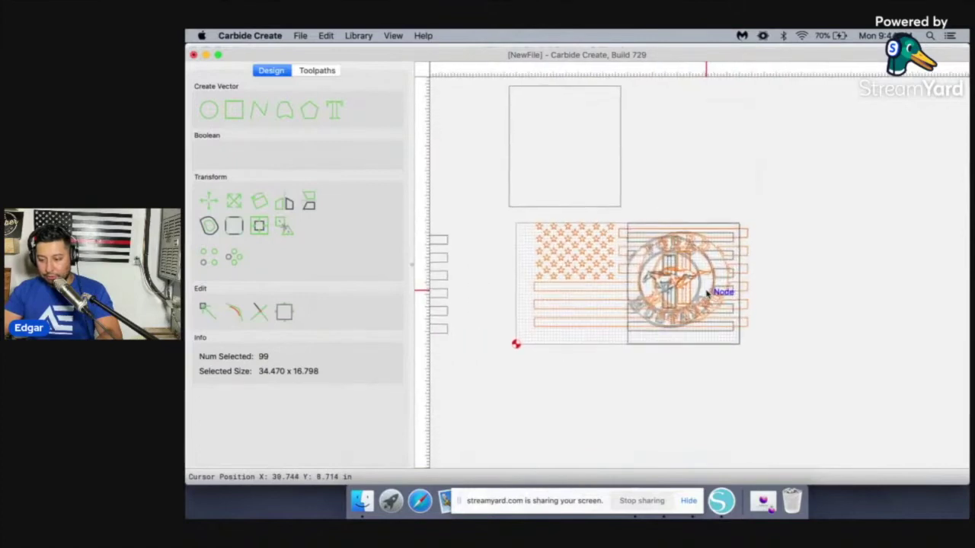
{"action": "left_click_drag", "start_coordinate": [710, 293], "coordinate": [751, 286]}
{"action": "scroll", "coordinate": [735, 220], "scroll_direction": "up", "scroll_amount": 8}
{"action": "scroll", "coordinate": [751, 282], "scroll_direction": "down", "scroll_amount": 4}
{"action": "scroll", "coordinate": [616, 383], "scroll_direction": "down", "scroll_amount": 5}
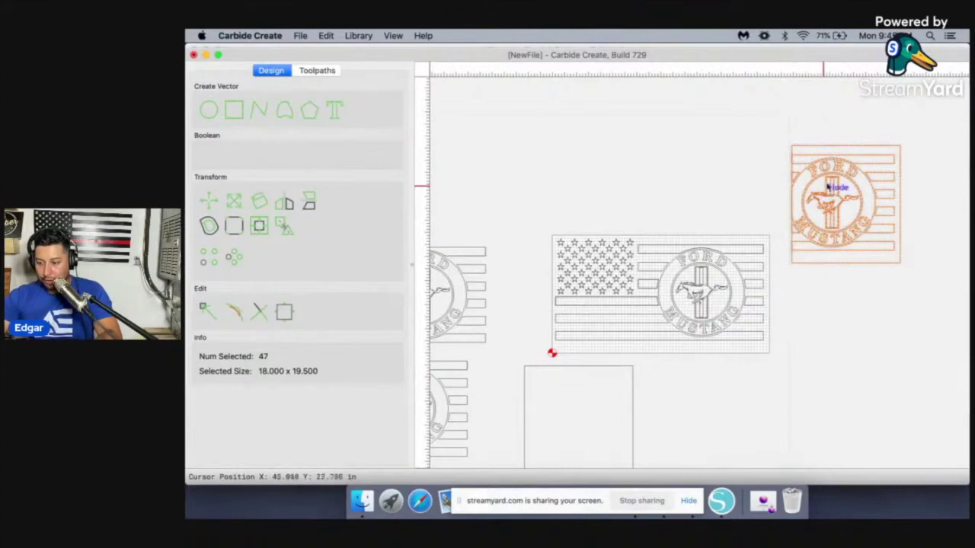
{"action": "left_click_drag", "start_coordinate": [829, 185], "coordinate": [833, 188]}
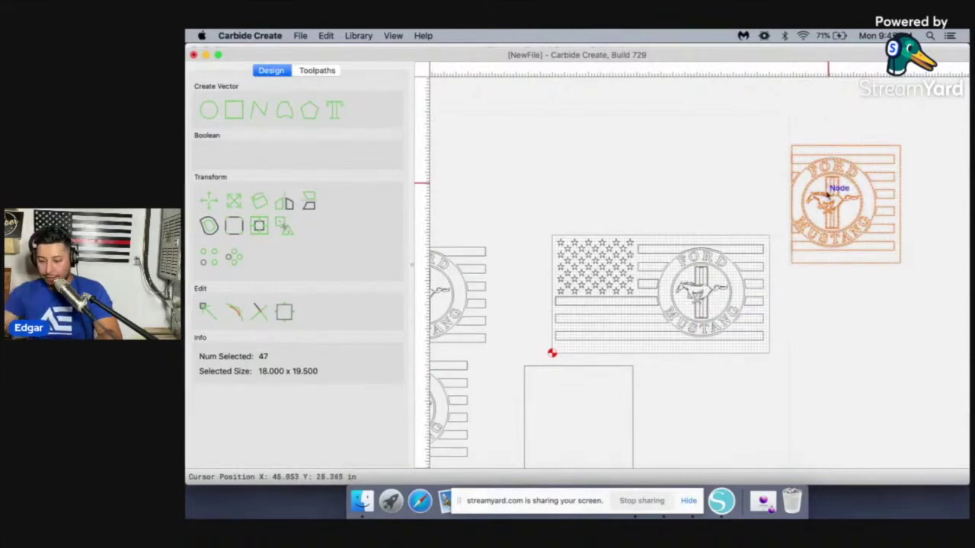
Align the spare 18 × 19.5 in rectangle with the left half of the stock and stack a duplicate exactly on top
{"action": "left_click", "coordinate": [596, 366]}
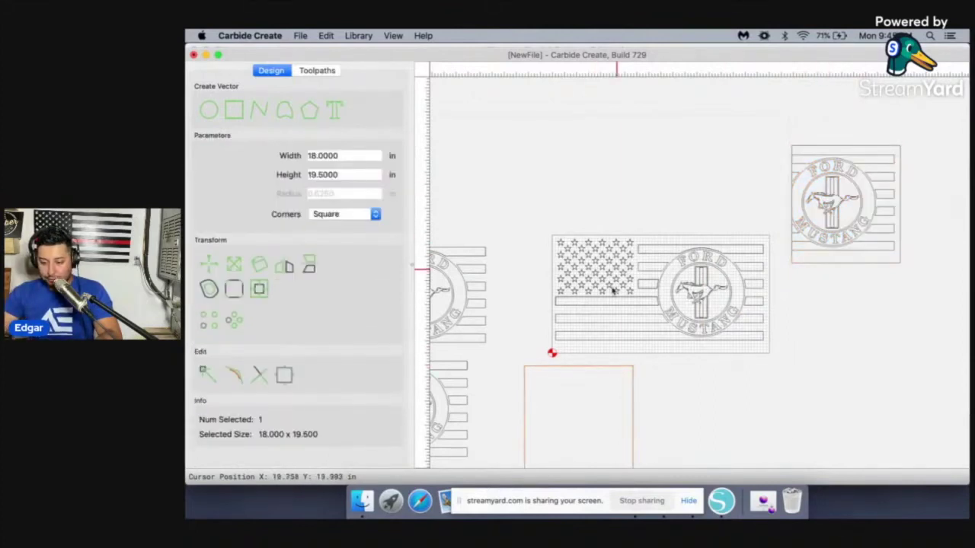
{"action": "scroll", "coordinate": [613, 290], "scroll_direction": "up", "scroll_amount": 3}
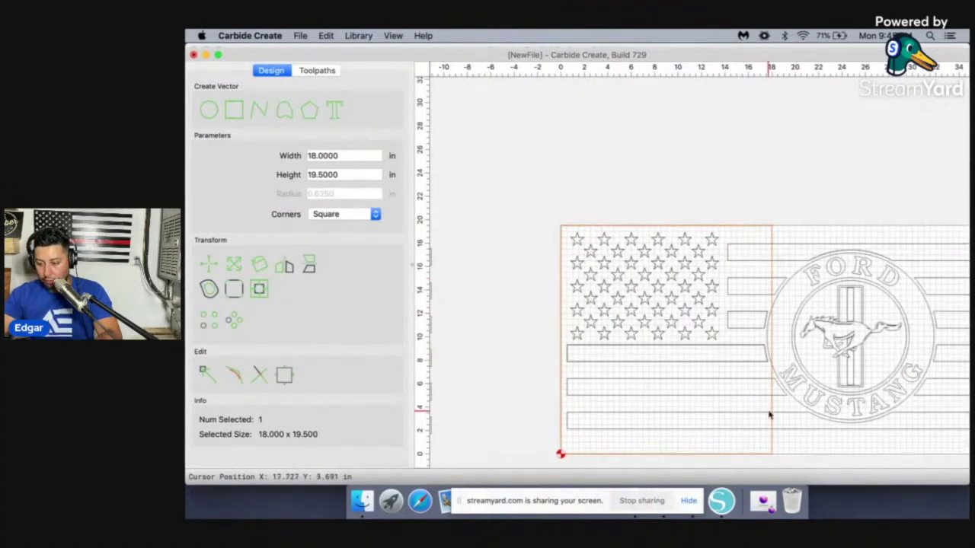
{"action": "left_click", "coordinate": [750, 204]}
{"action": "left_click", "coordinate": [722, 227]}
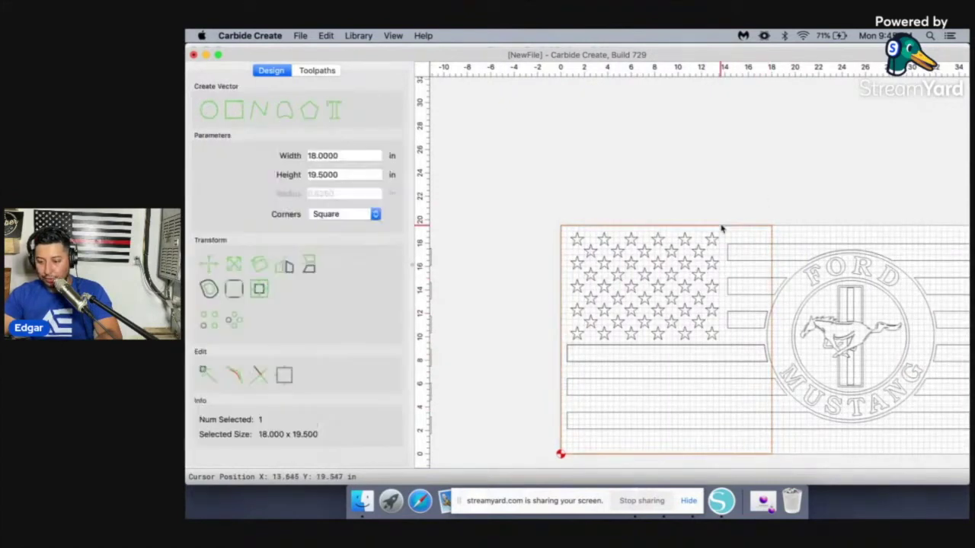
{"action": "key", "text": "super+d"}
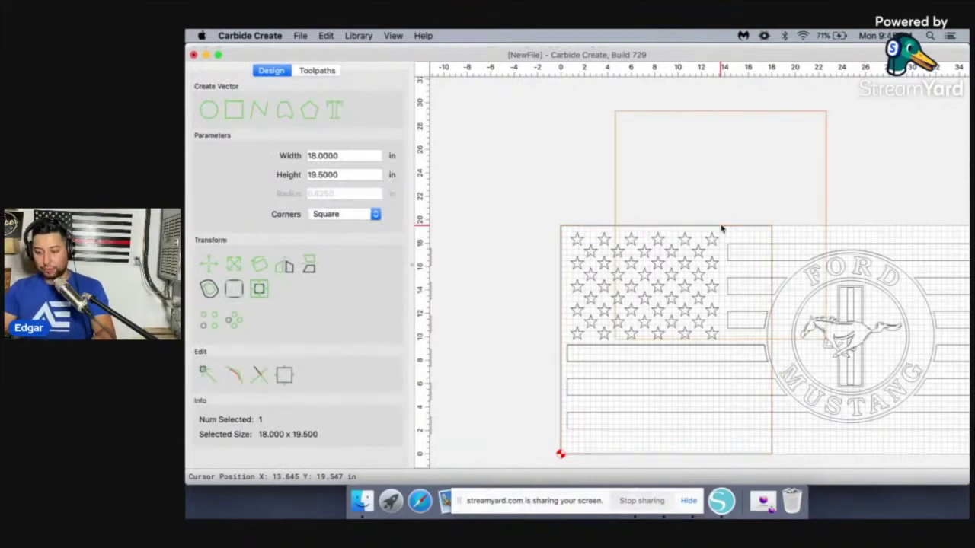
{"action": "left_click_drag", "start_coordinate": [722, 227], "coordinate": [562, 228]}
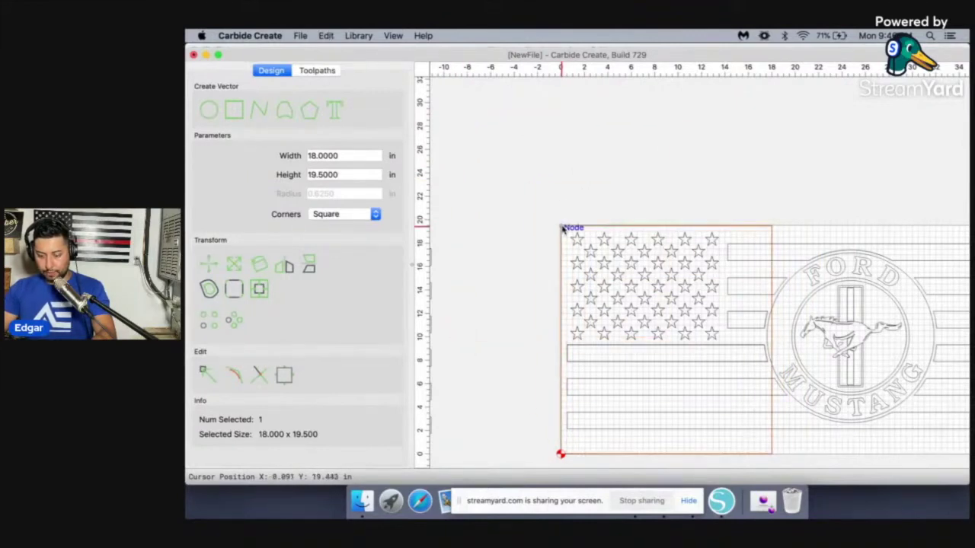
Ungroup the full flag design into individually selectable vectors and clear the selection
{"action": "scroll", "coordinate": [792, 223], "scroll_direction": "down", "scroll_amount": 2}
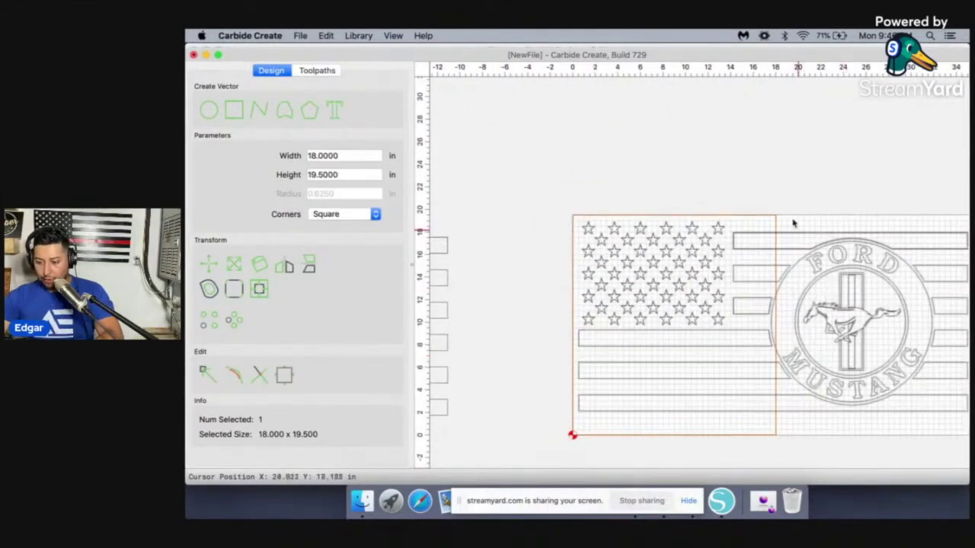
{"action": "left_click", "coordinate": [786, 200]}
{"action": "left_click", "coordinate": [769, 216]}
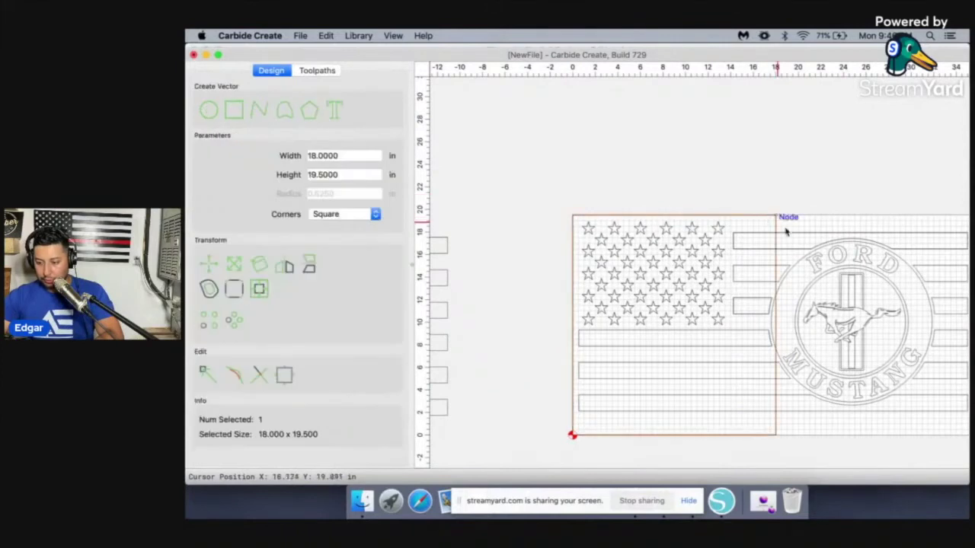
{"action": "key", "text": "super+a"}
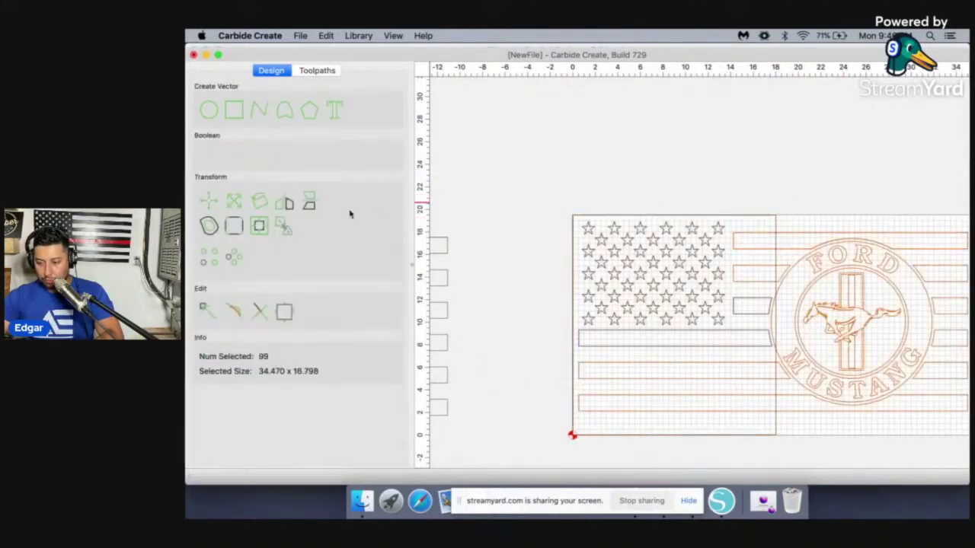
{"action": "left_click", "coordinate": [601, 161]}
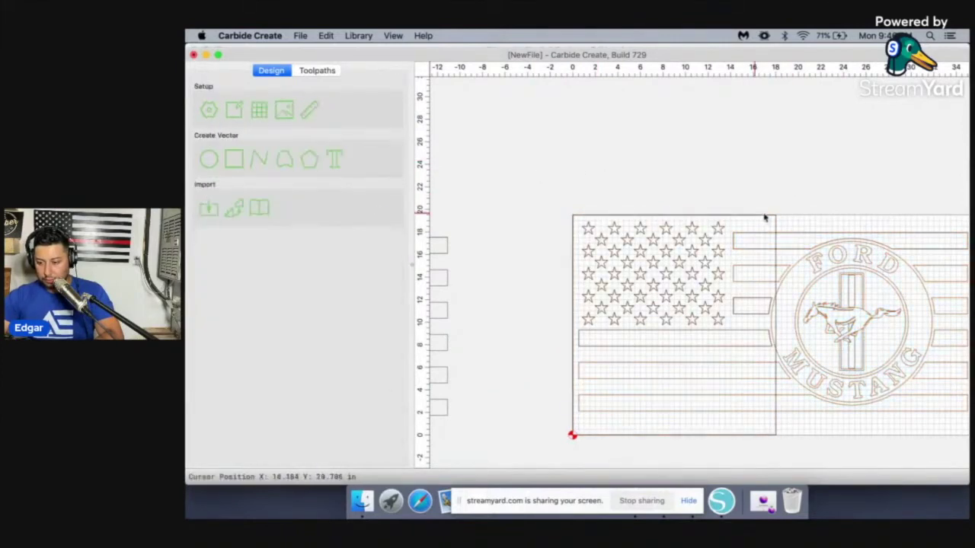
Trim the top stripe to the left-half rectangle with a Boolean intersection
{"action": "left_click", "coordinate": [764, 215]}
{"action": "left_click", "coordinate": [751, 239], "text": "shift"}
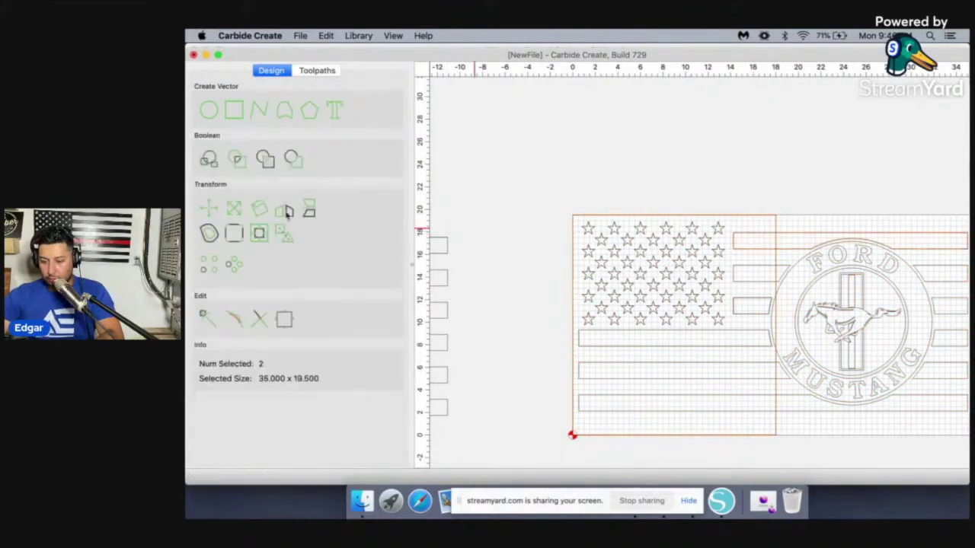
{"action": "left_click", "coordinate": [266, 158]}
{"action": "left_click", "coordinate": [326, 225]}
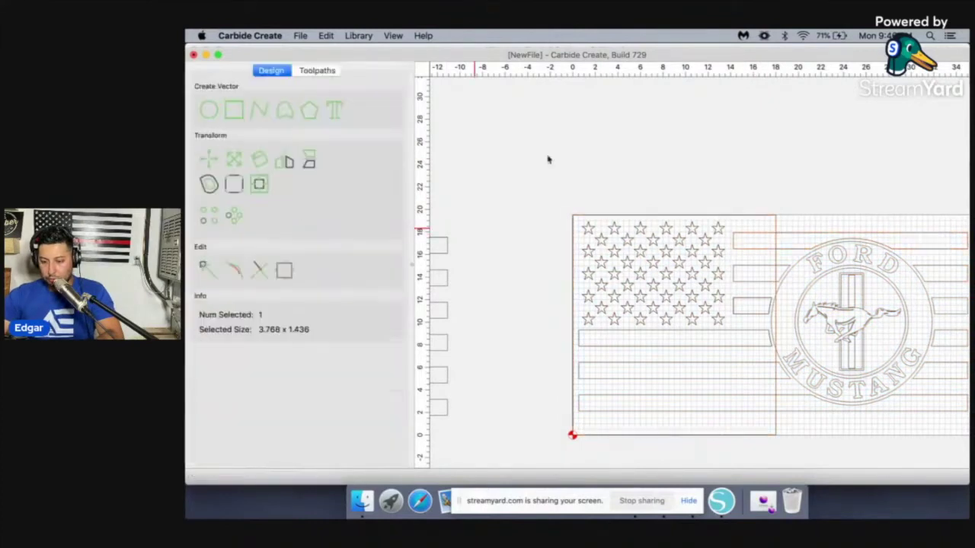
Trim the second stripe from the top to the left-half rectangle with a Boolean intersection
{"action": "left_click", "coordinate": [713, 140]}
{"action": "left_click", "coordinate": [738, 217]}
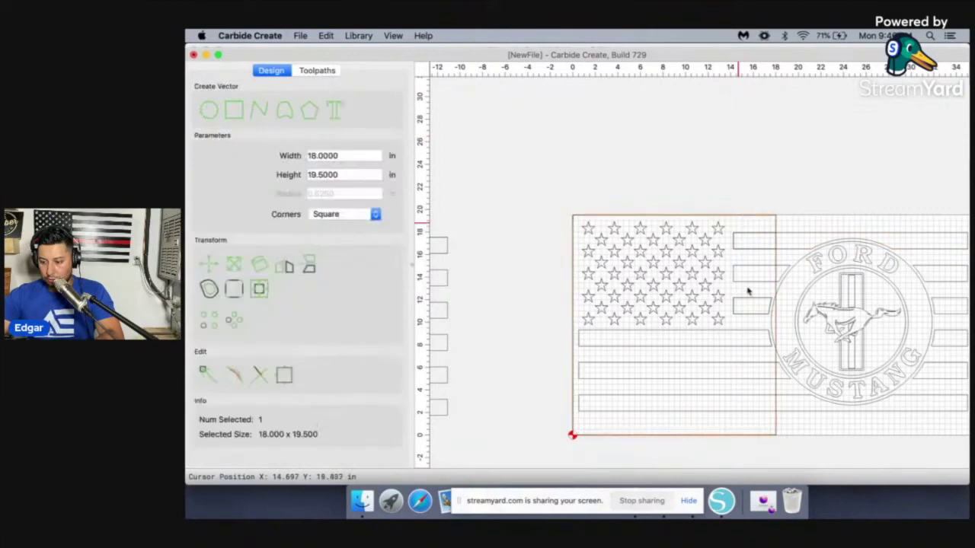
{"action": "left_click", "coordinate": [757, 269], "text": "shift"}
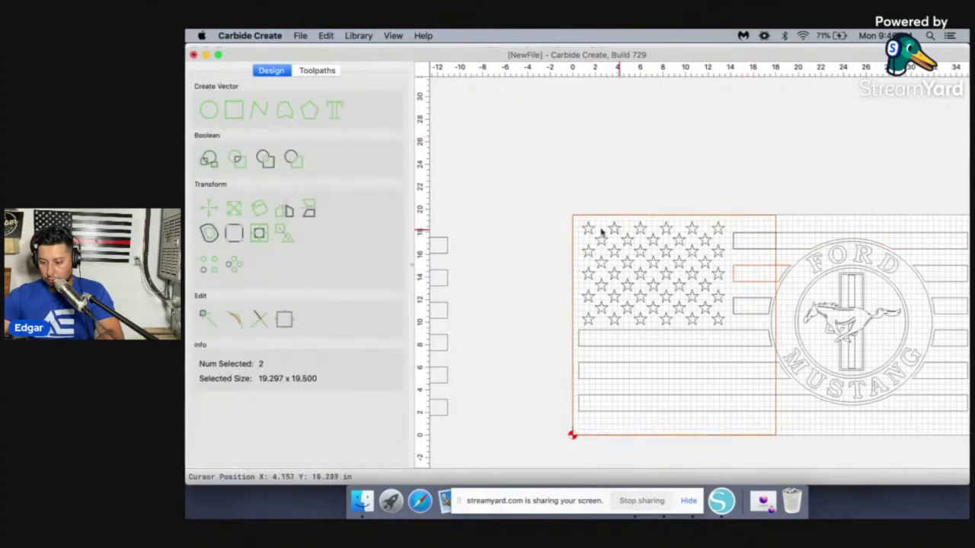
{"action": "left_click", "coordinate": [266, 161]}
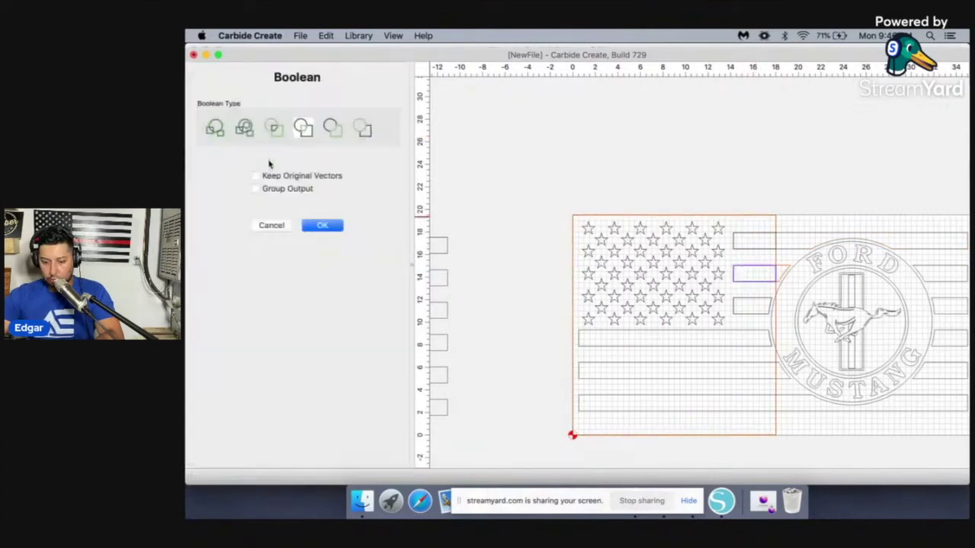
{"action": "key", "text": "Escape"}
Trim the emblem's outer circle to the left-half rectangle with a Boolean intersection
{"action": "left_click", "coordinate": [688, 327], "text": "shift"}
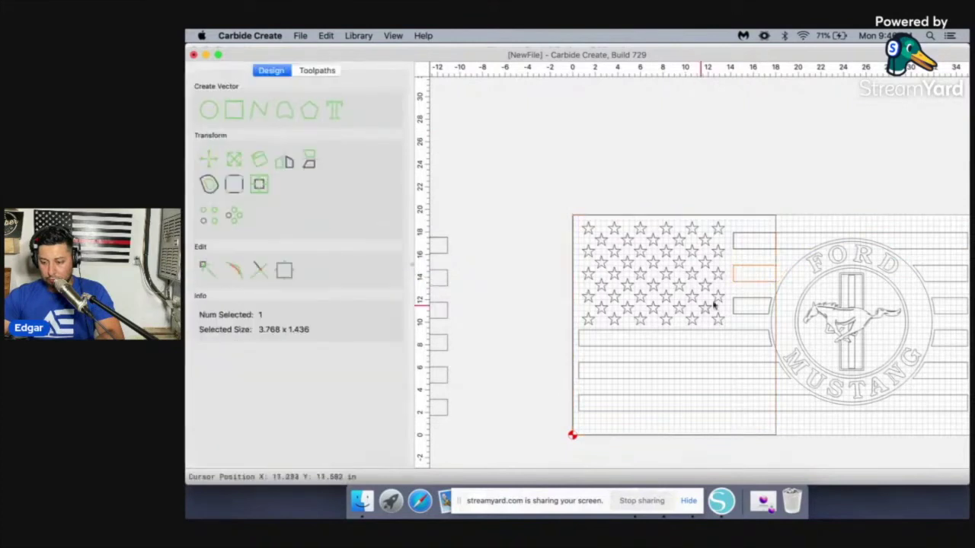
{"action": "left_click", "coordinate": [741, 217]}
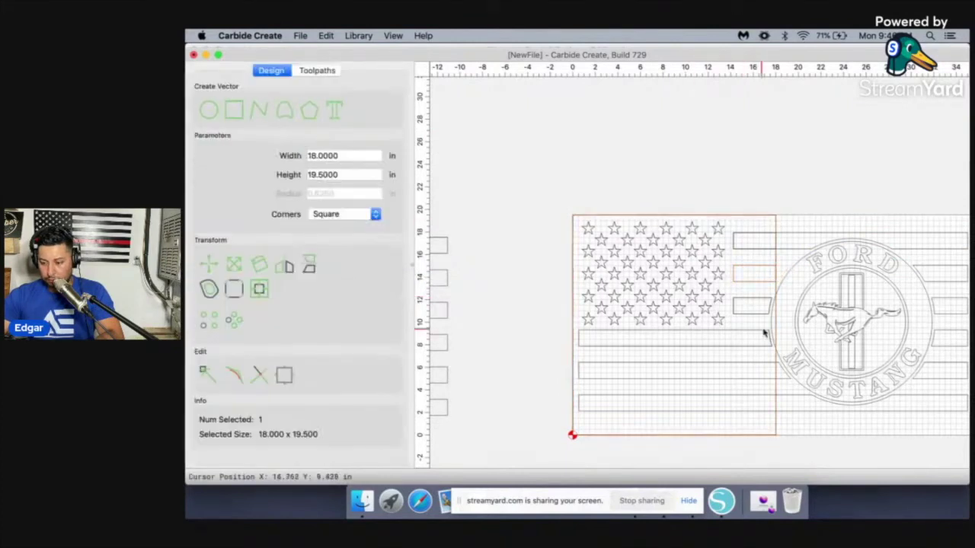
{"action": "scroll", "coordinate": [784, 333], "scroll_direction": "up", "scroll_amount": 5}
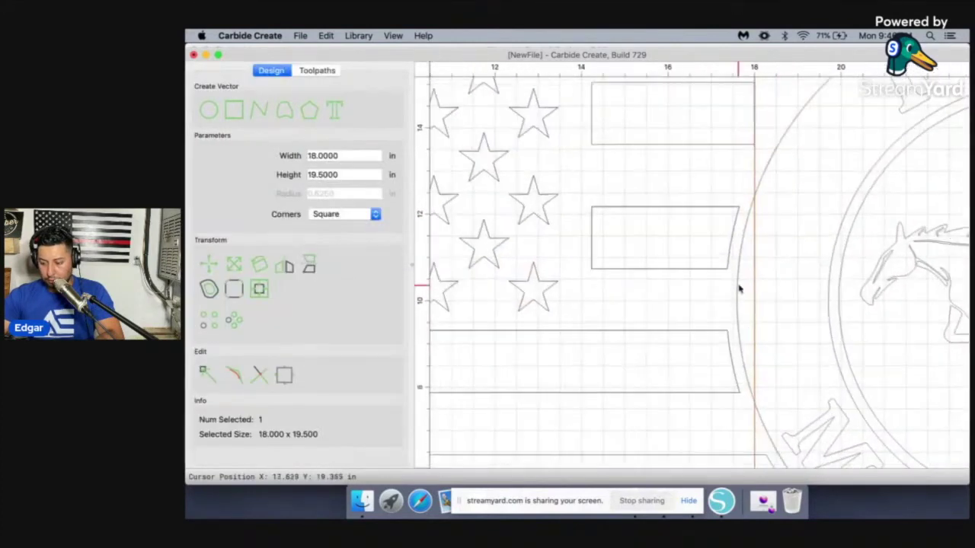
{"action": "left_click", "coordinate": [737, 289], "text": "shift"}
{"action": "scroll", "coordinate": [737, 289], "scroll_direction": "down", "scroll_amount": 5}
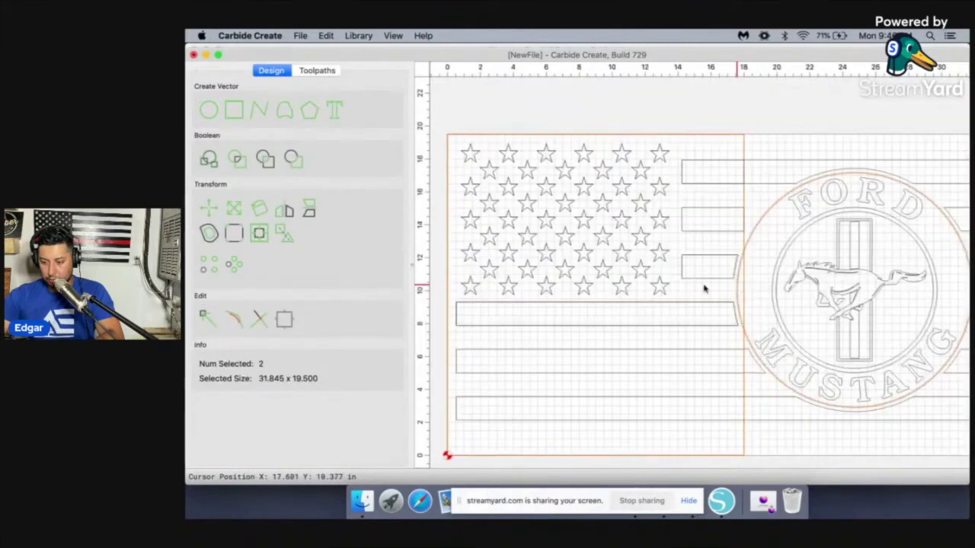
{"action": "left_click", "coordinate": [266, 160]}
{"action": "left_click", "coordinate": [326, 224]}
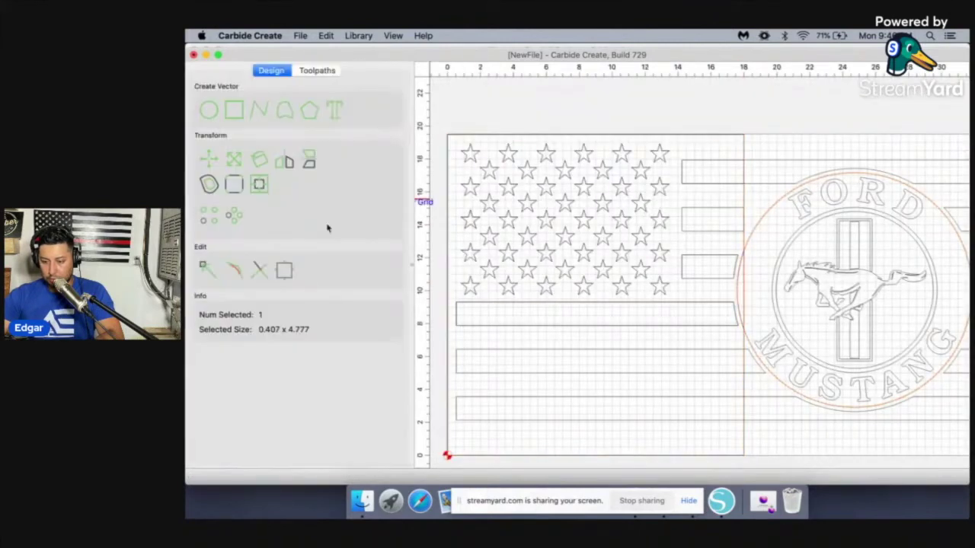
Trim the second stripe from the bottom to the left-half rectangle with a Boolean intersection
{"action": "scroll", "coordinate": [642, 355], "scroll_direction": "up", "scroll_amount": 2}
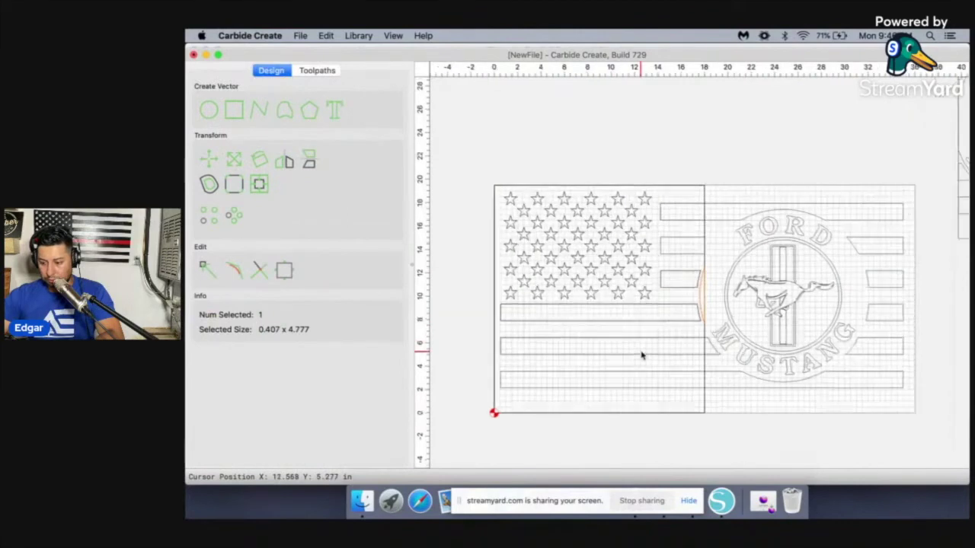
{"action": "left_click", "coordinate": [711, 169]}
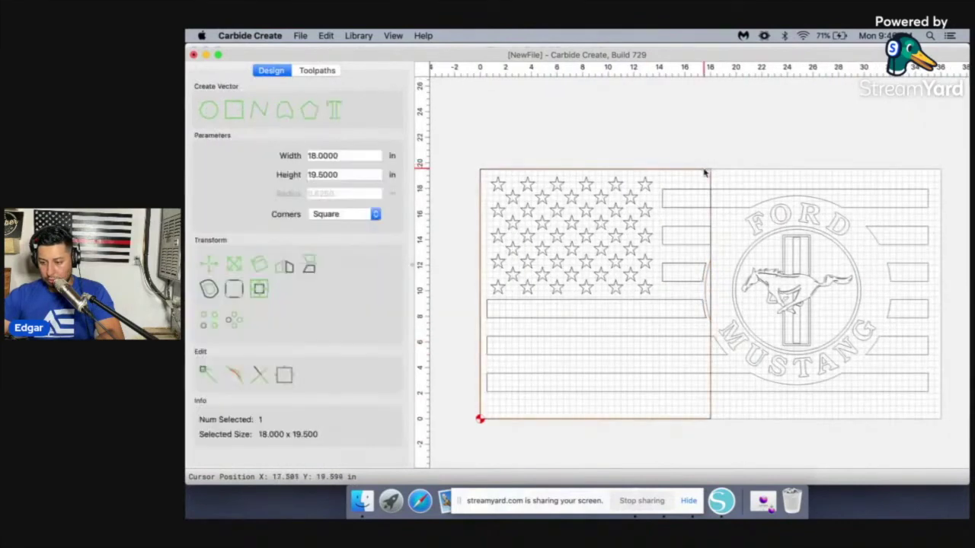
{"action": "left_click", "coordinate": [664, 336], "text": "shift"}
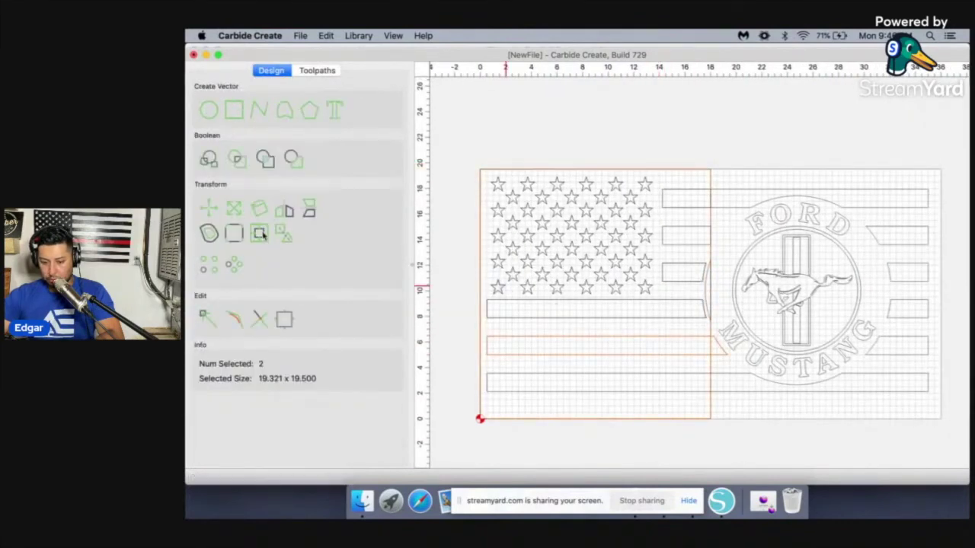
{"action": "left_click", "coordinate": [265, 159]}
{"action": "left_click", "coordinate": [322, 225]}
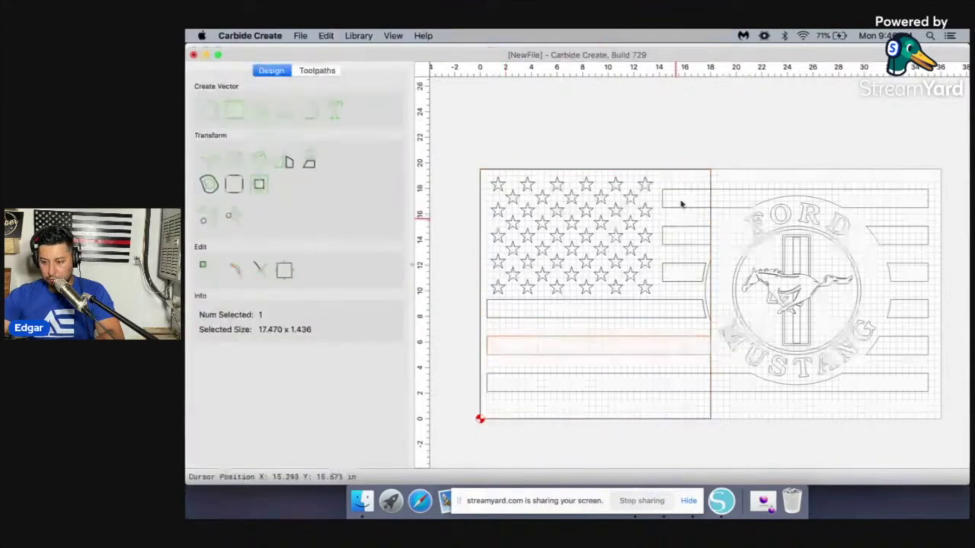
Trim the bottom stripe to the left-half rectangle with a Boolean intersection
{"action": "left_click", "coordinate": [685, 381]}
{"action": "left_click", "coordinate": [572, 342], "text": "shift"}
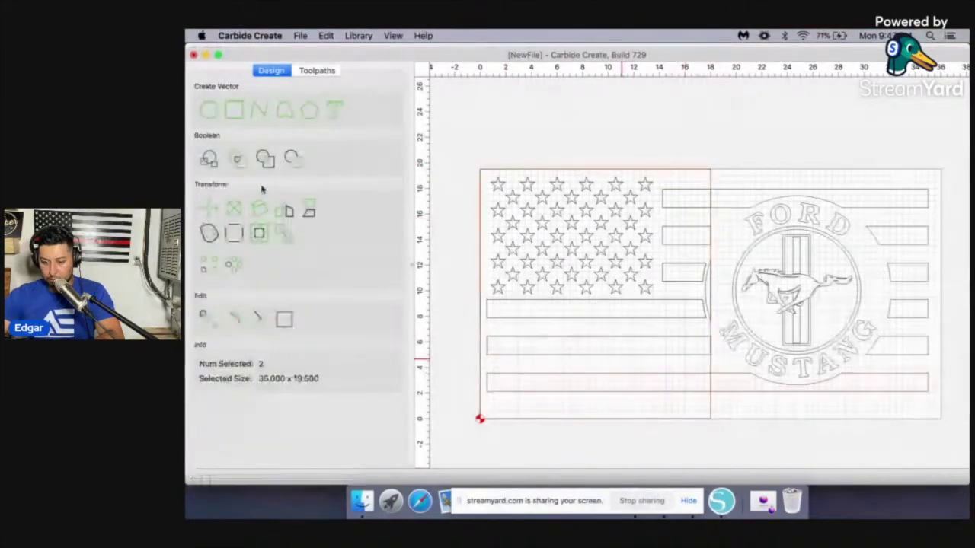
{"action": "left_click", "coordinate": [267, 160]}
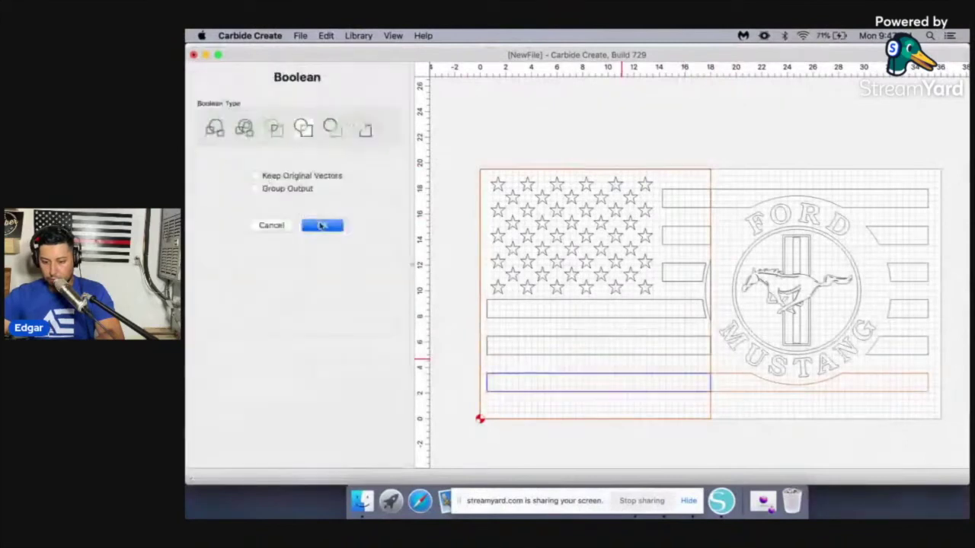
{"action": "left_click", "coordinate": [321, 226]}
Delete the emblem and stripe pieces remaining in the right half of the stock, and group all vectors of the left half
{"action": "scroll", "coordinate": [740, 196], "scroll_direction": "up", "scroll_amount": 3}
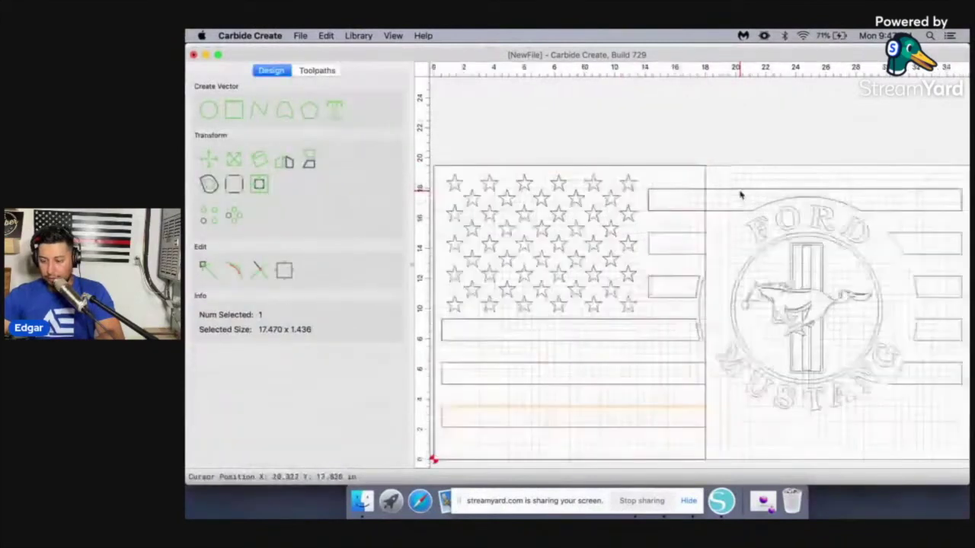
{"action": "scroll", "coordinate": [722, 194], "scroll_direction": "down", "scroll_amount": 1}
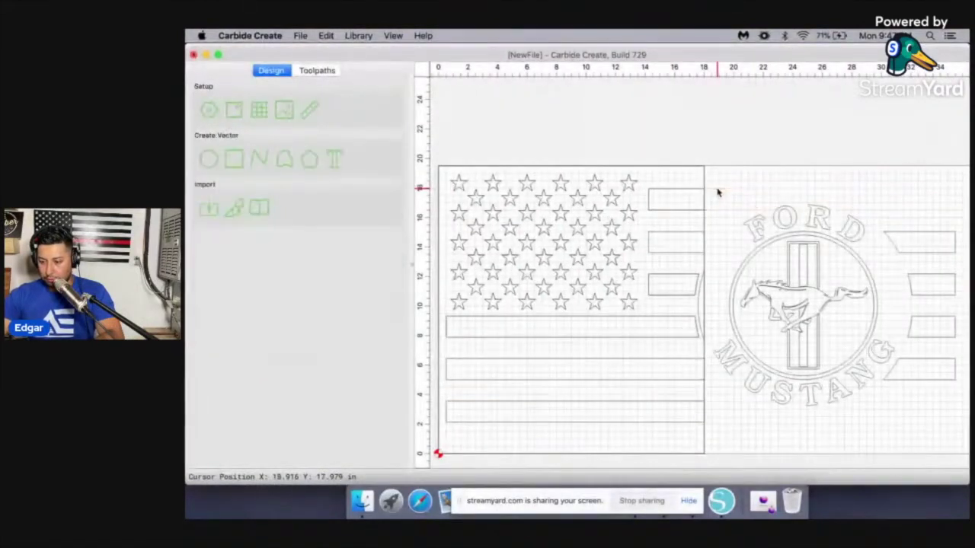
{"action": "scroll", "coordinate": [718, 193], "scroll_direction": "down", "scroll_amount": 2}
{"action": "left_click_drag", "start_coordinate": [717, 192], "coordinate": [889, 369]}
{"action": "key", "text": "Delete"}
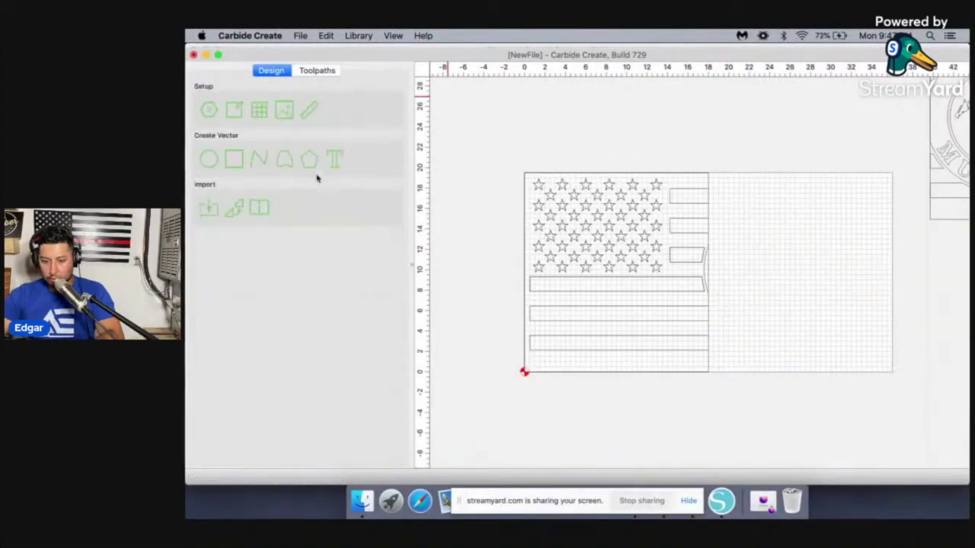
{"action": "left_click_drag", "start_coordinate": [516, 136], "coordinate": [744, 424]}
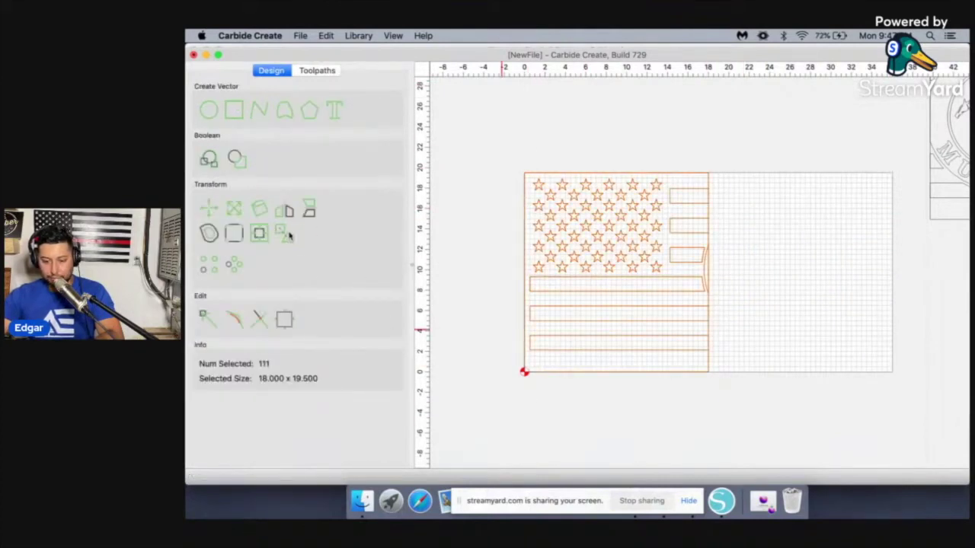
Move the off-stock right-half emblem group onto the right half of the stock, snapping its upper outer corner to the stock corner, and deselect it
{"action": "scroll", "coordinate": [757, 206], "scroll_direction": "down", "scroll_amount": 3}
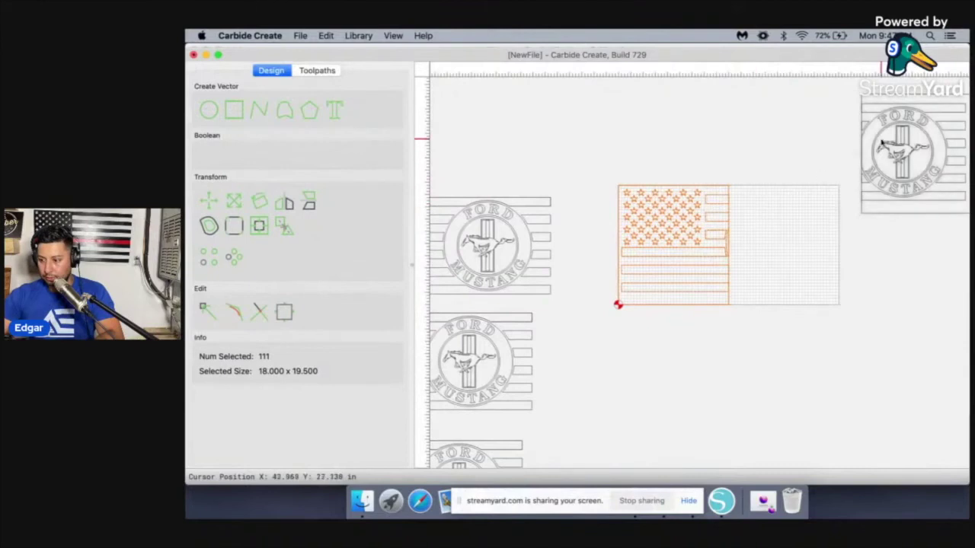
{"action": "left_click", "coordinate": [936, 128]}
{"action": "left_click_drag", "start_coordinate": [937, 128], "coordinate": [810, 215]}
{"action": "scroll", "coordinate": [810, 213], "scroll_direction": "up", "scroll_amount": 3}
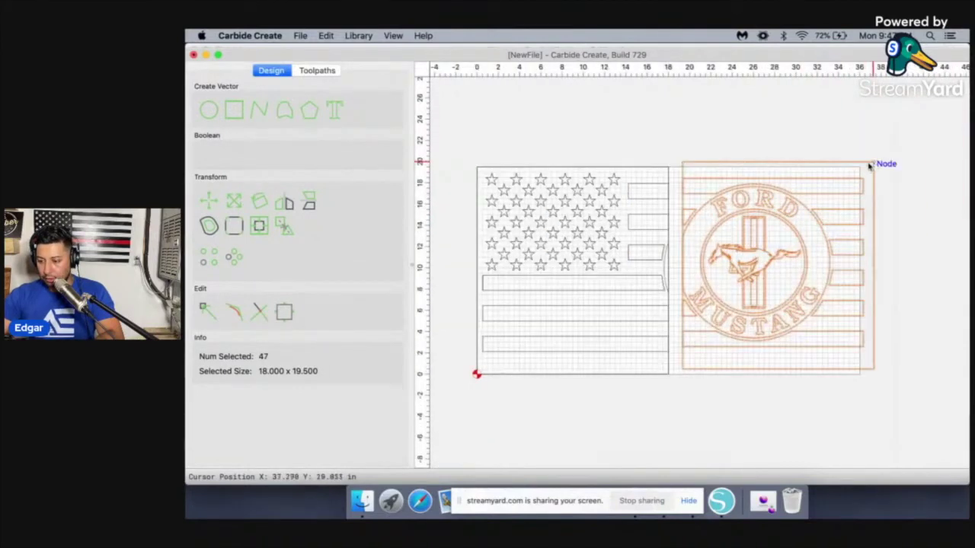
{"action": "left_click_drag", "start_coordinate": [869, 166], "coordinate": [859, 169]}
{"action": "left_click", "coordinate": [726, 139]}
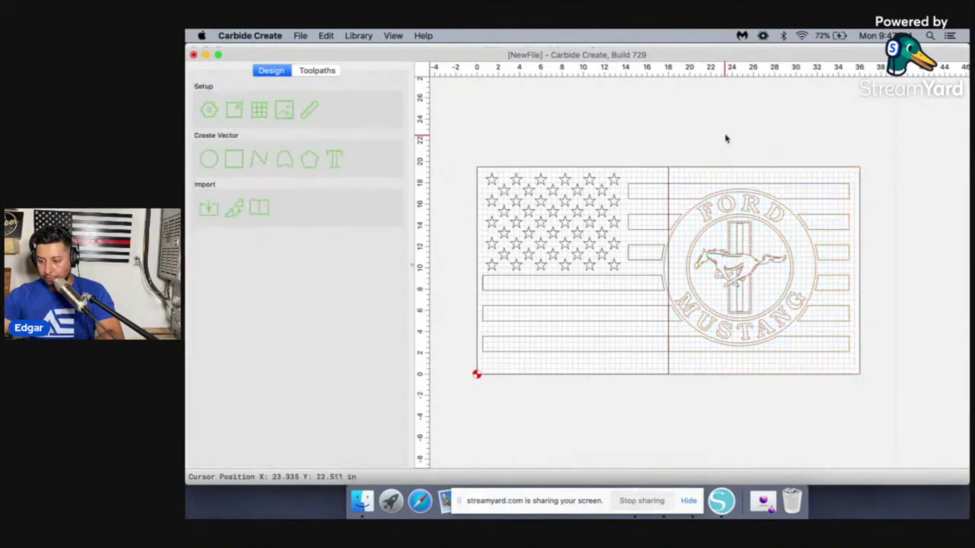